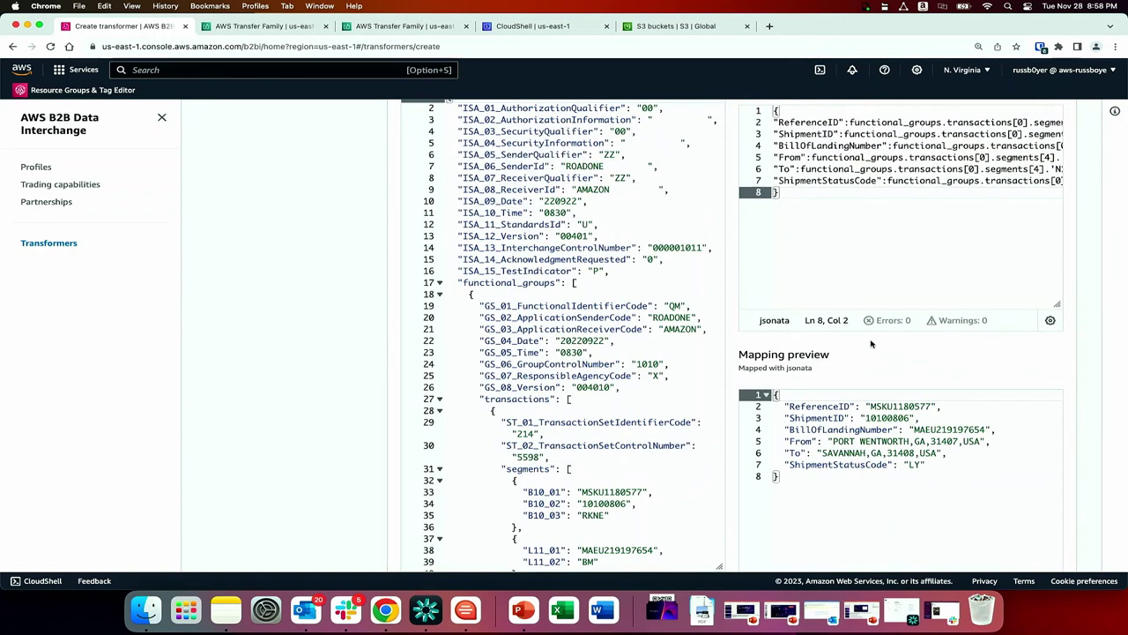
Move reinventtransformer past its template configuration to the Review and create page.
{"action": "scroll", "coordinate": [871, 344], "scroll_direction": "up", "scroll_amount": 3}
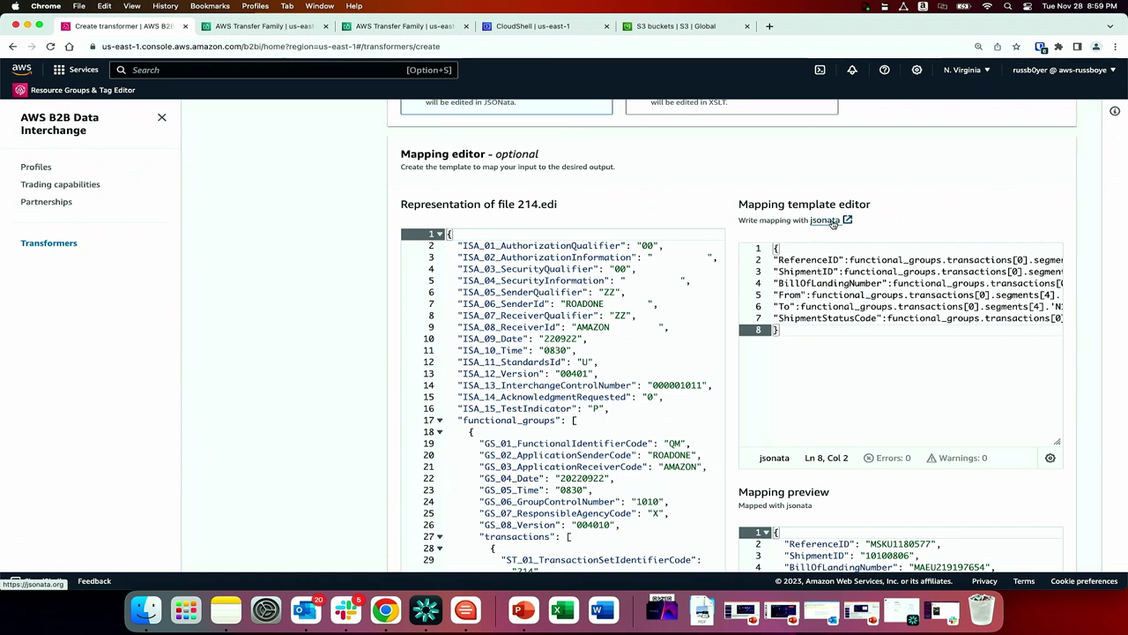
{"action": "scroll", "coordinate": [833, 224], "scroll_direction": "down", "scroll_amount": 2}
{"action": "scroll", "coordinate": [833, 224], "scroll_direction": "down", "scroll_amount": 3}
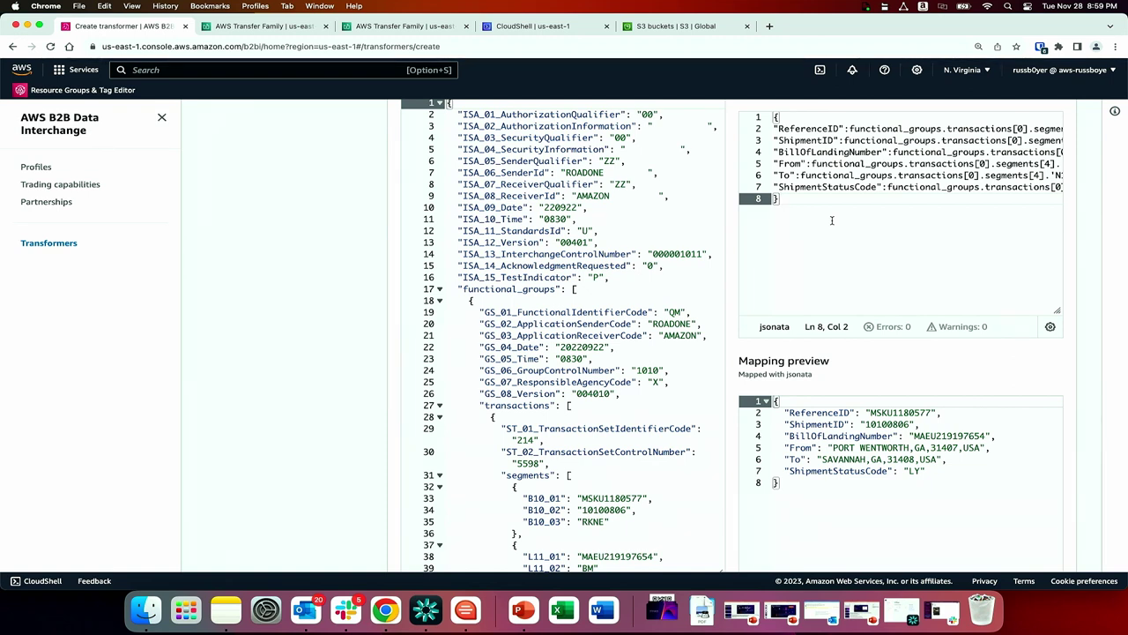
{"action": "scroll", "coordinate": [831, 220], "scroll_direction": "down", "scroll_amount": 3}
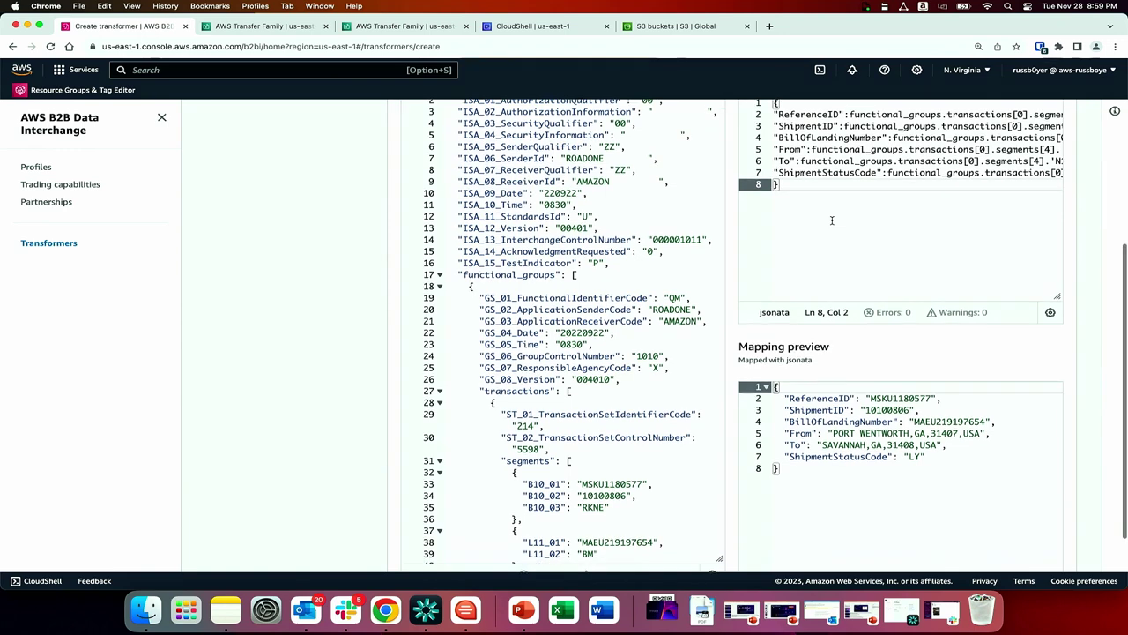
{"action": "left_click", "coordinate": [1043, 555]}
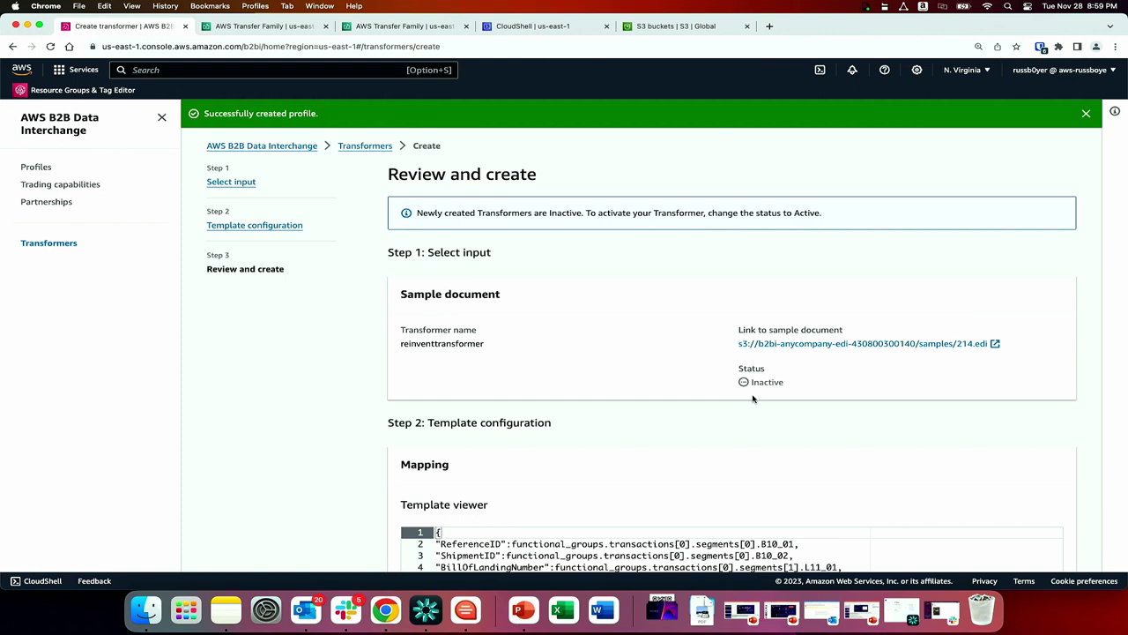
Save the reinventtransformer transformer and begin a new trading capability.
{"action": "scroll", "coordinate": [753, 398], "scroll_direction": "down", "scroll_amount": 10}
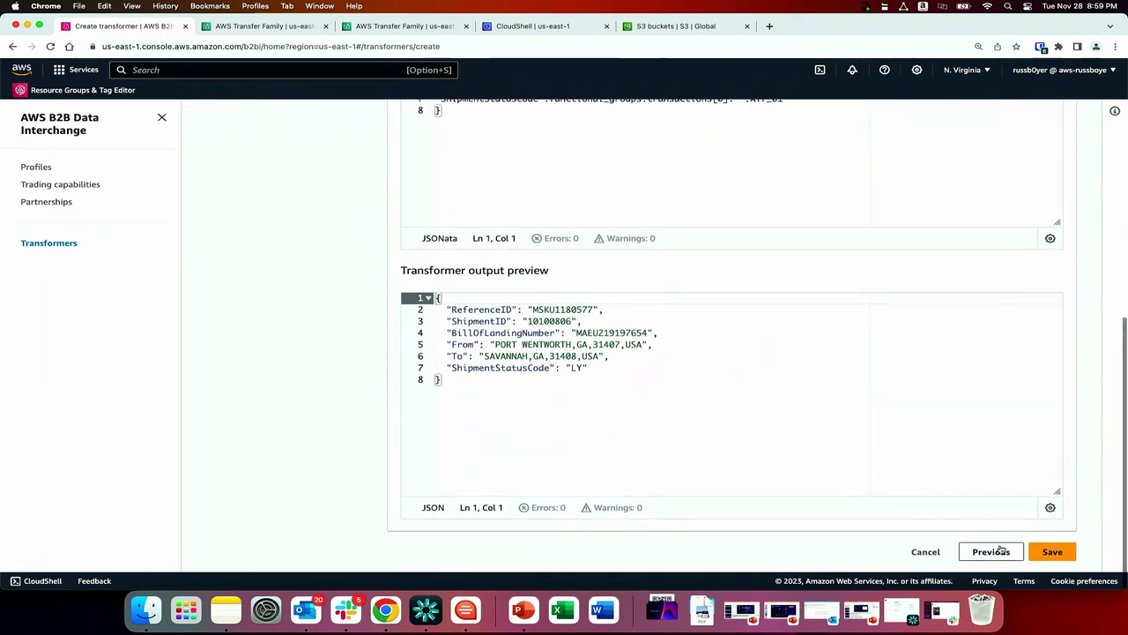
{"action": "left_click", "coordinate": [1057, 557]}
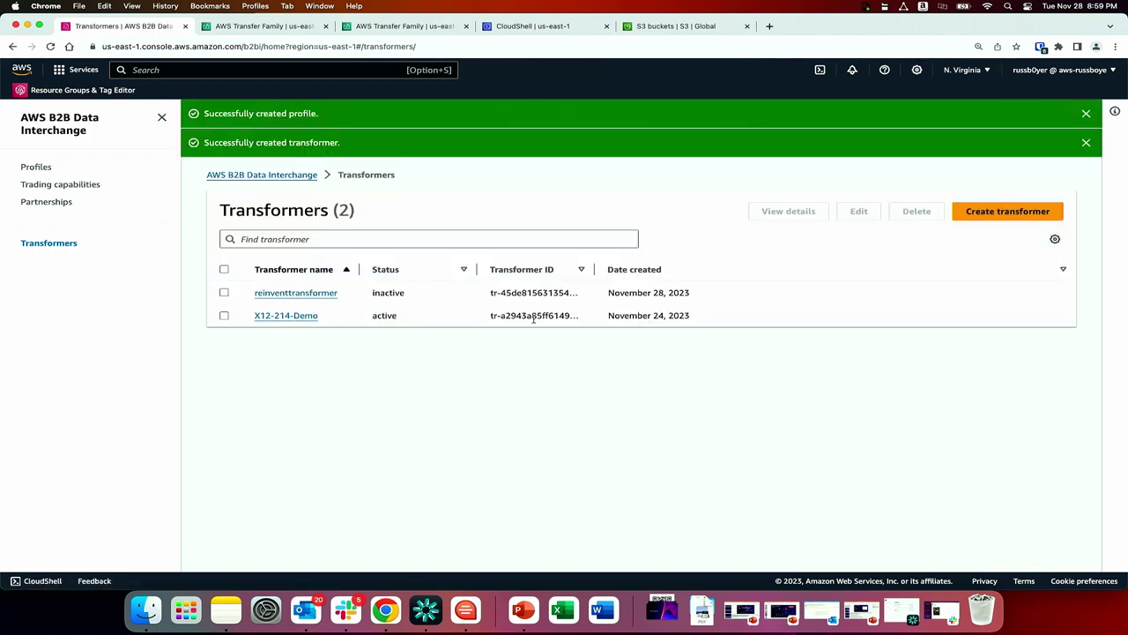
{"action": "left_click", "coordinate": [61, 185]}
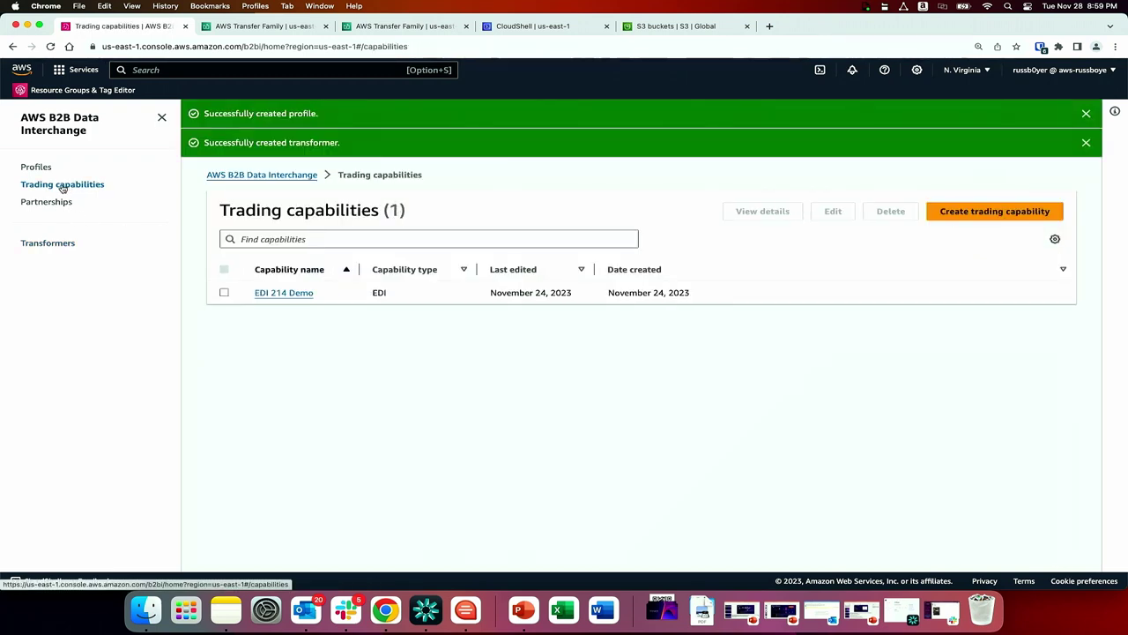
{"action": "left_click", "coordinate": [985, 212]}
Enter 'edi 214 rel' as the capability name, then return to the Transformers list.
{"action": "left_click", "coordinate": [554, 317]}
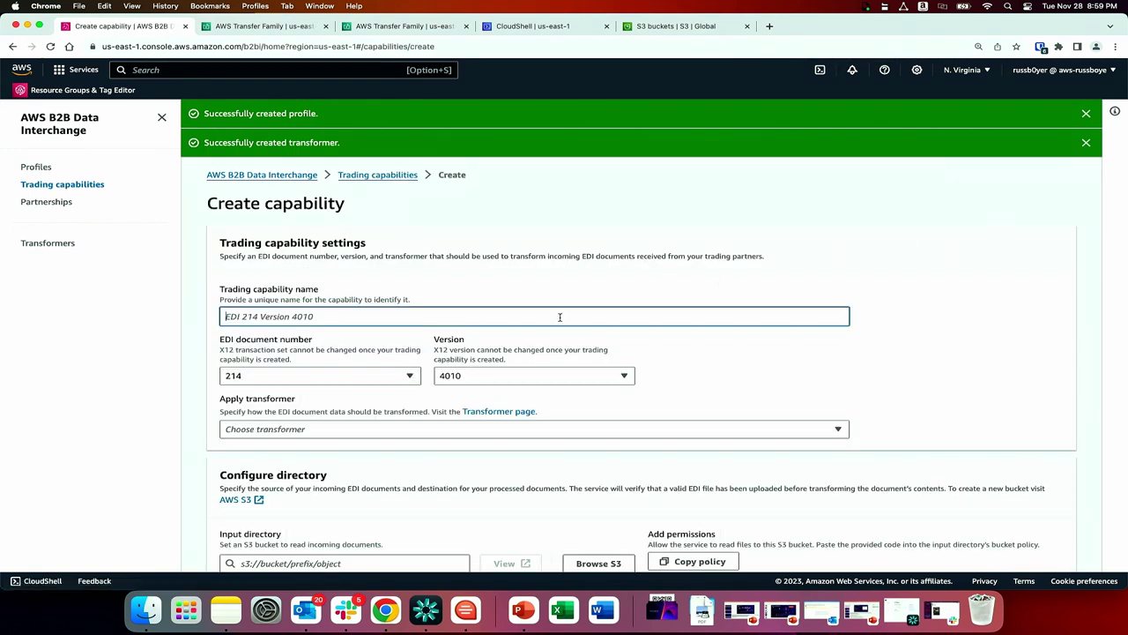
{"action": "type", "text": "ed"}
{"action": "type", "text": "i 214"}
{"action": "type", "text": " re"}
{"action": "type", "text": "l"}
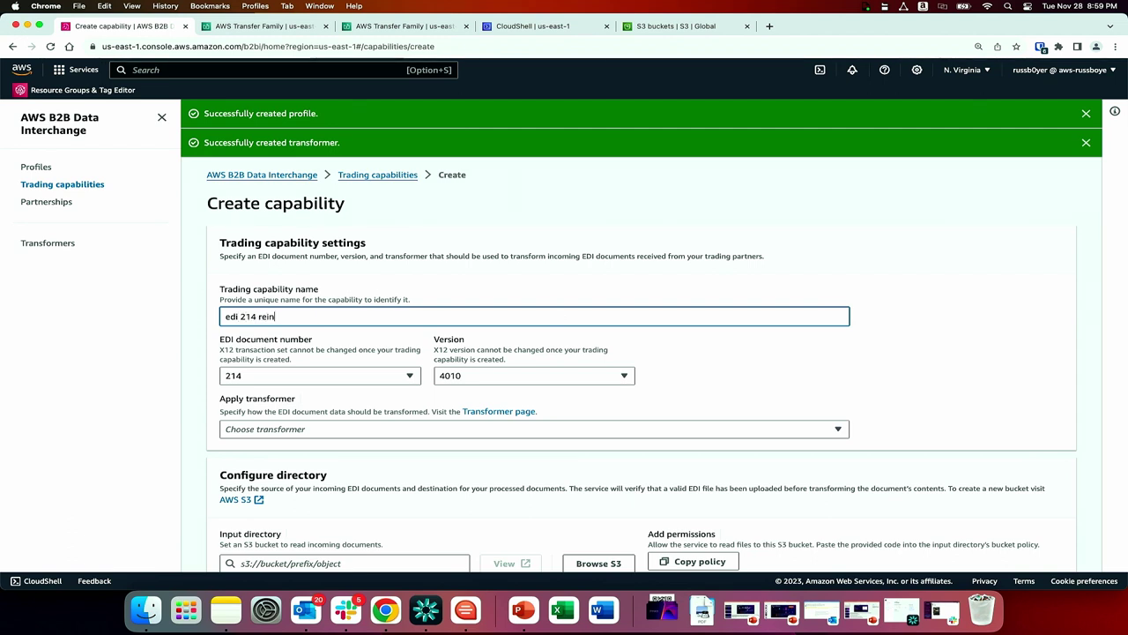
{"action": "scroll", "coordinate": [555, 328], "scroll_direction": "down", "scroll_amount": 1}
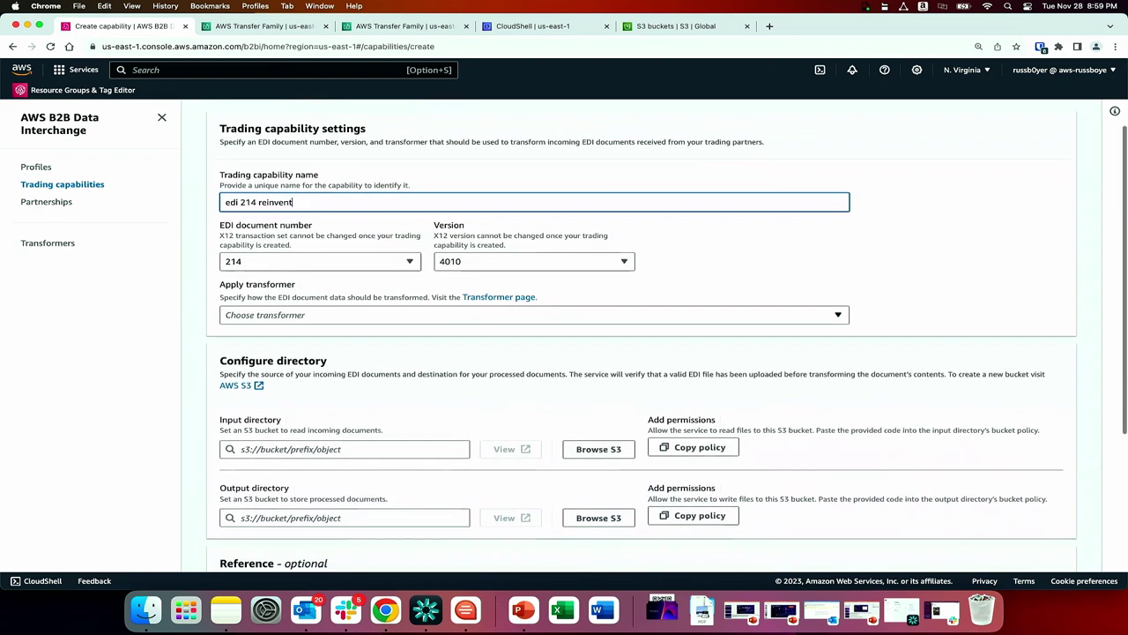
{"action": "left_click", "coordinate": [48, 243]}
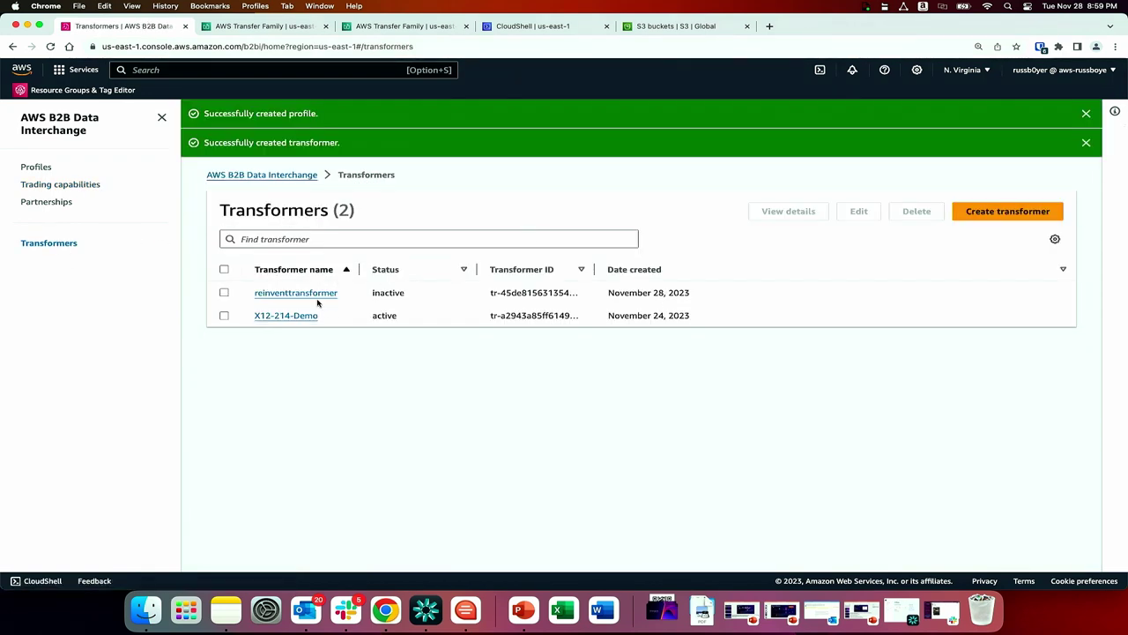
Set reinventtransformer's status to Active and start creating a new trading capability.
{"action": "left_click", "coordinate": [313, 295]}
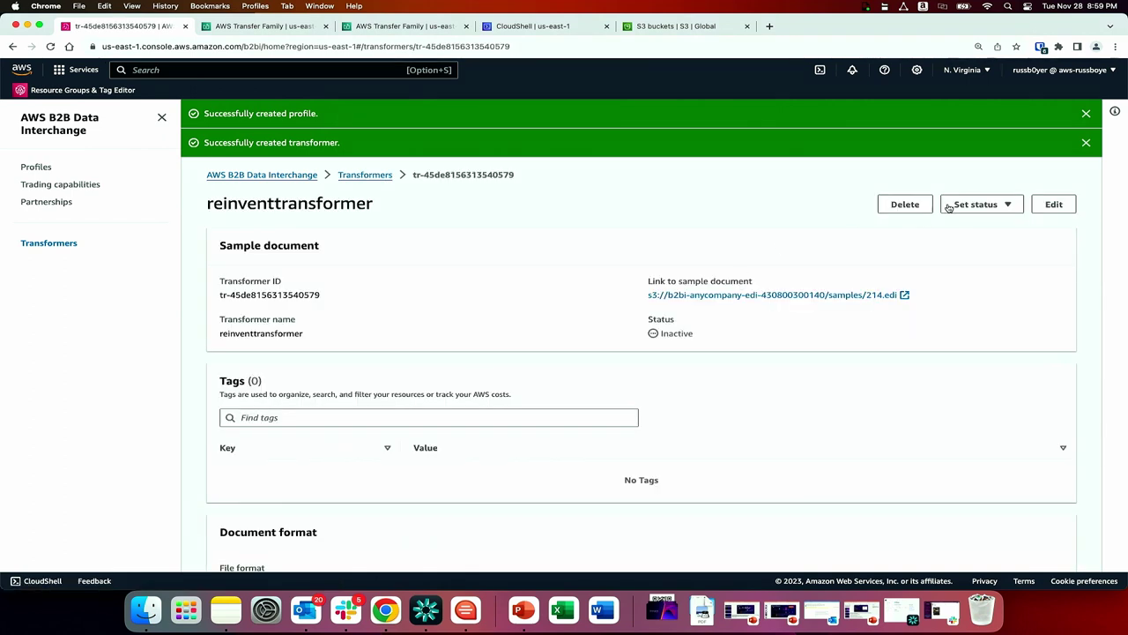
{"action": "left_click", "coordinate": [976, 204]}
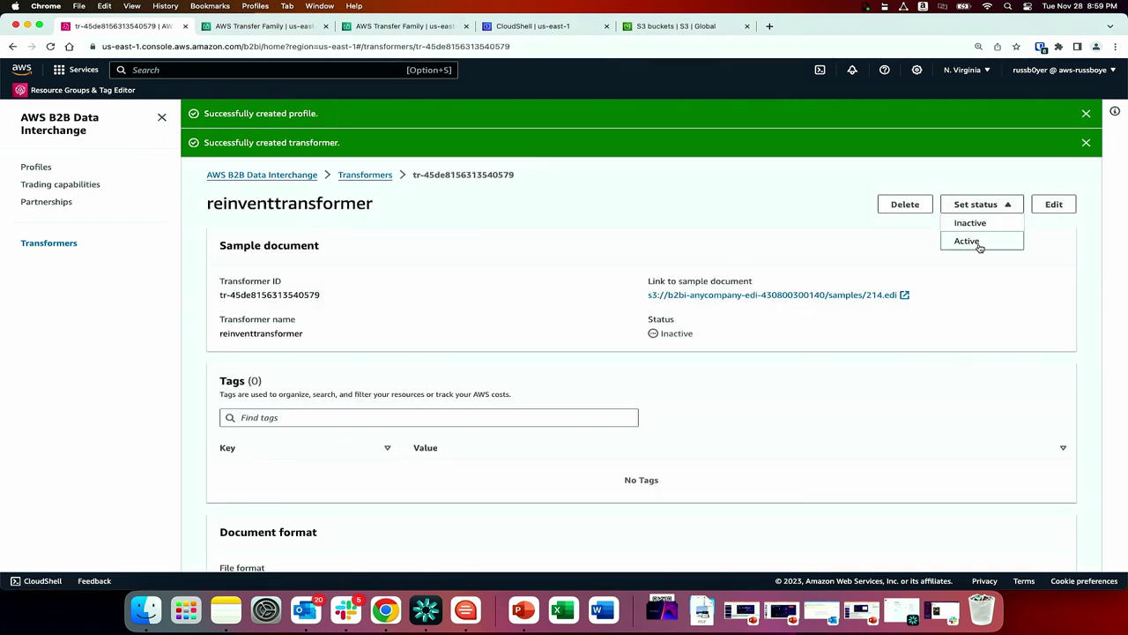
{"action": "left_click", "coordinate": [978, 243]}
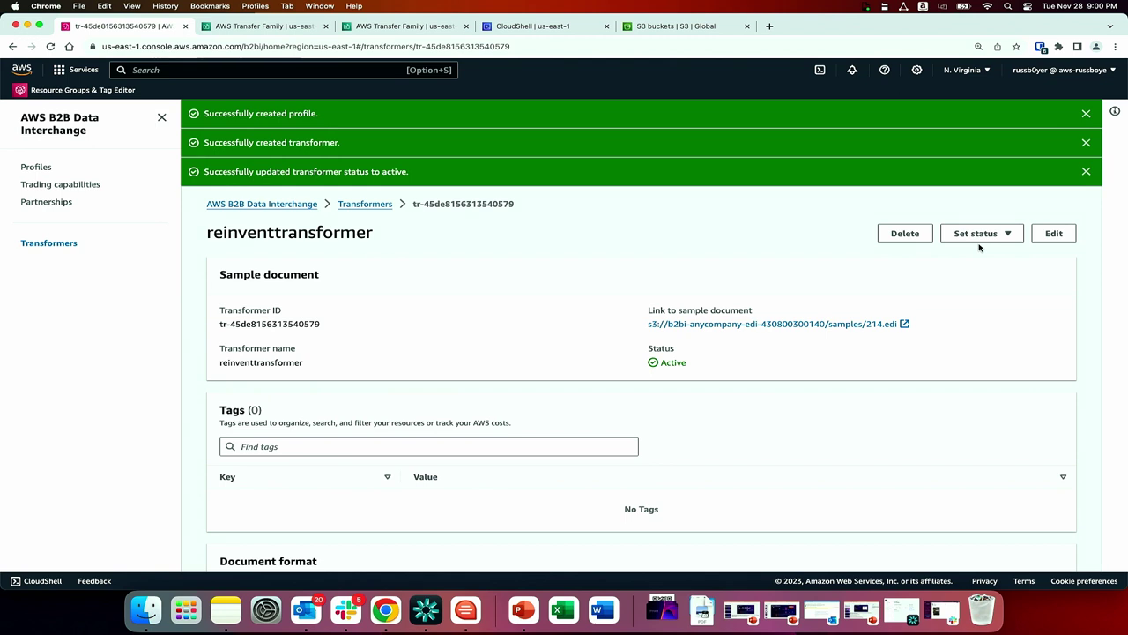
{"action": "left_click", "coordinate": [77, 187]}
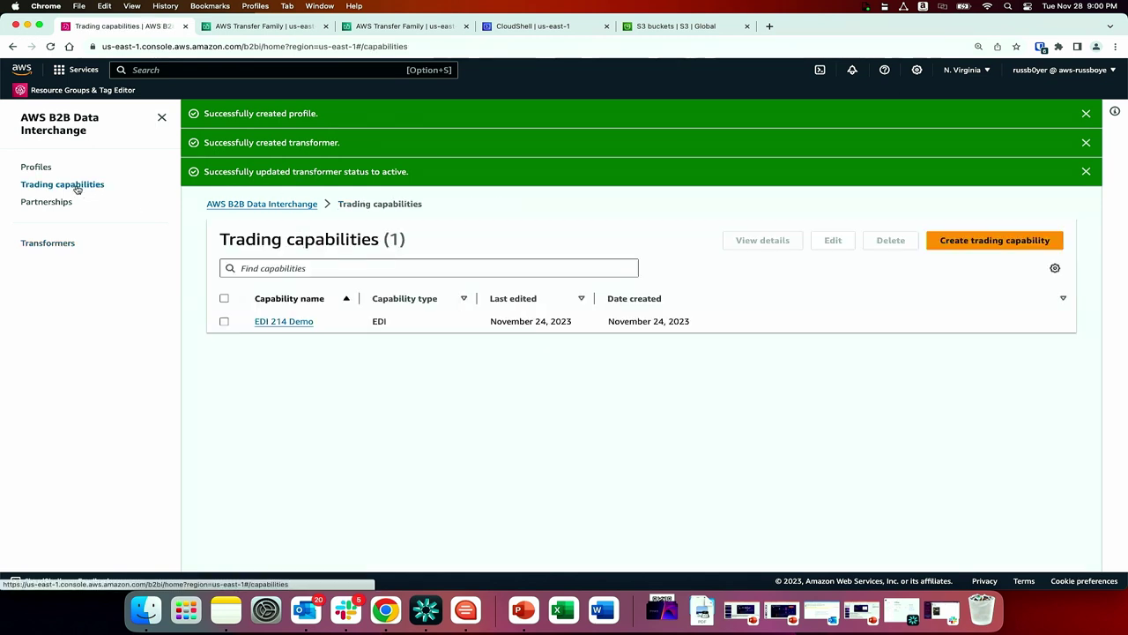
{"action": "left_click", "coordinate": [1001, 239]}
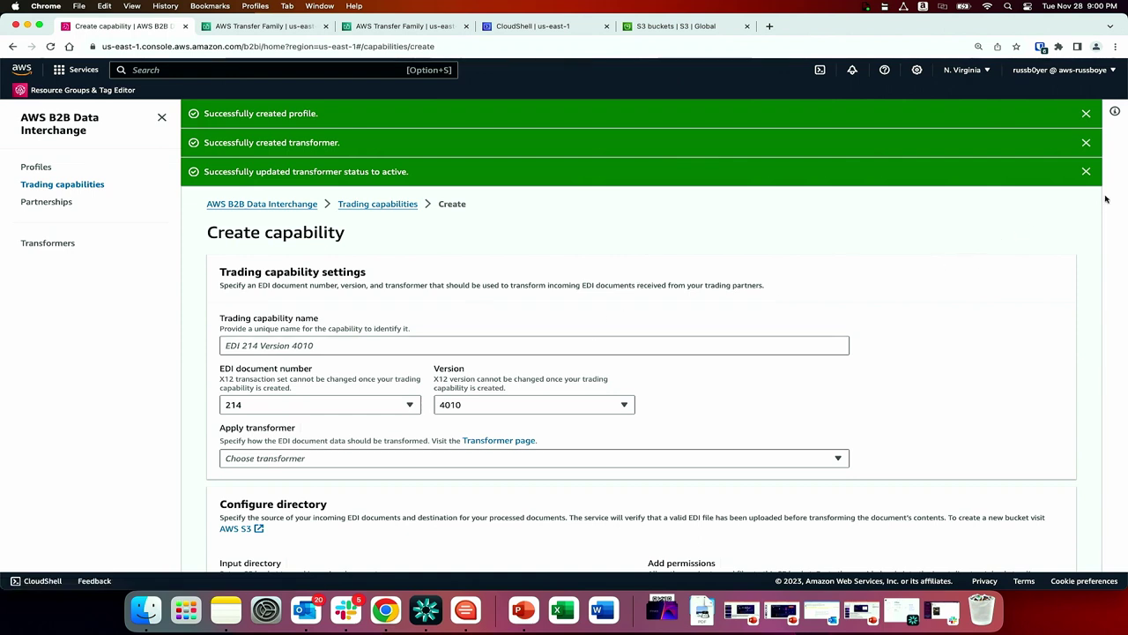
Dismiss the success banners and name the capability 'edi 214 reinvent'.
{"action": "left_click", "coordinate": [1087, 114]}
{"action": "left_click", "coordinate": [1087, 114]}
{"action": "left_click", "coordinate": [1087, 114]}
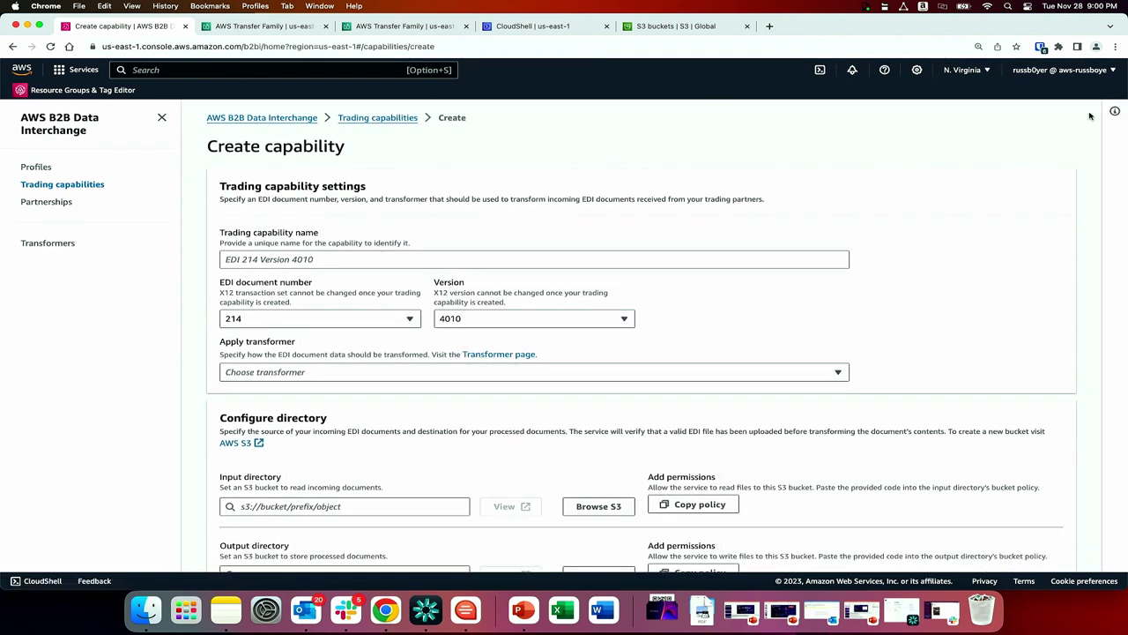
{"action": "left_click", "coordinate": [614, 257]}
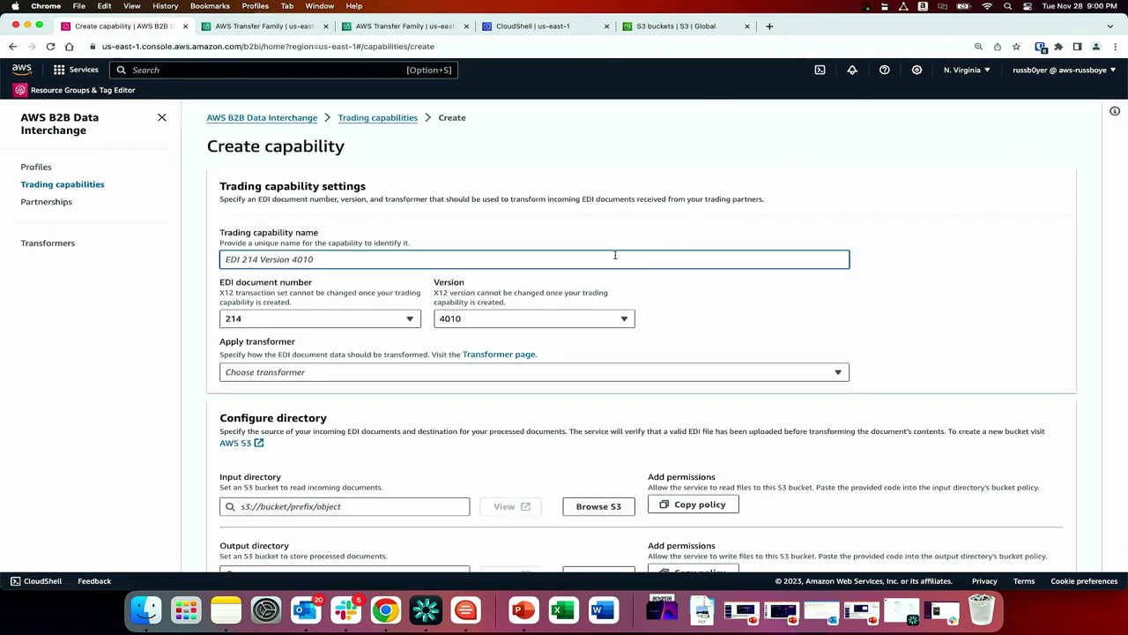
{"action": "type", "text": "edi"}
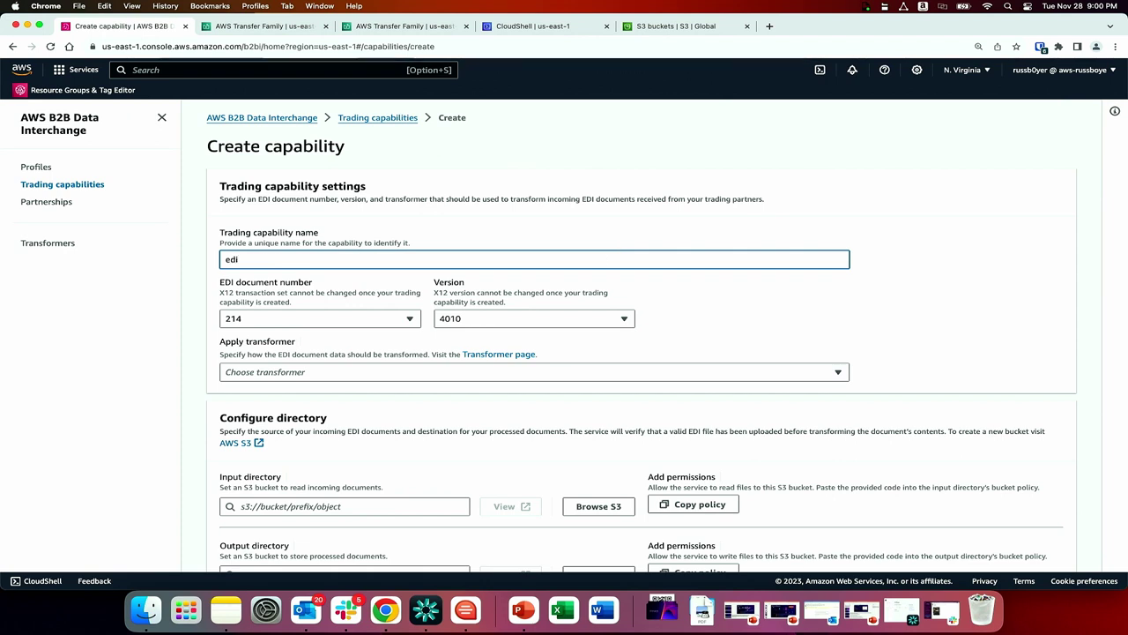
{"action": "type", "text": " 214 reinvent"}
Apply reinventtransformer to the trading capability.
{"action": "left_click", "coordinate": [784, 374]}
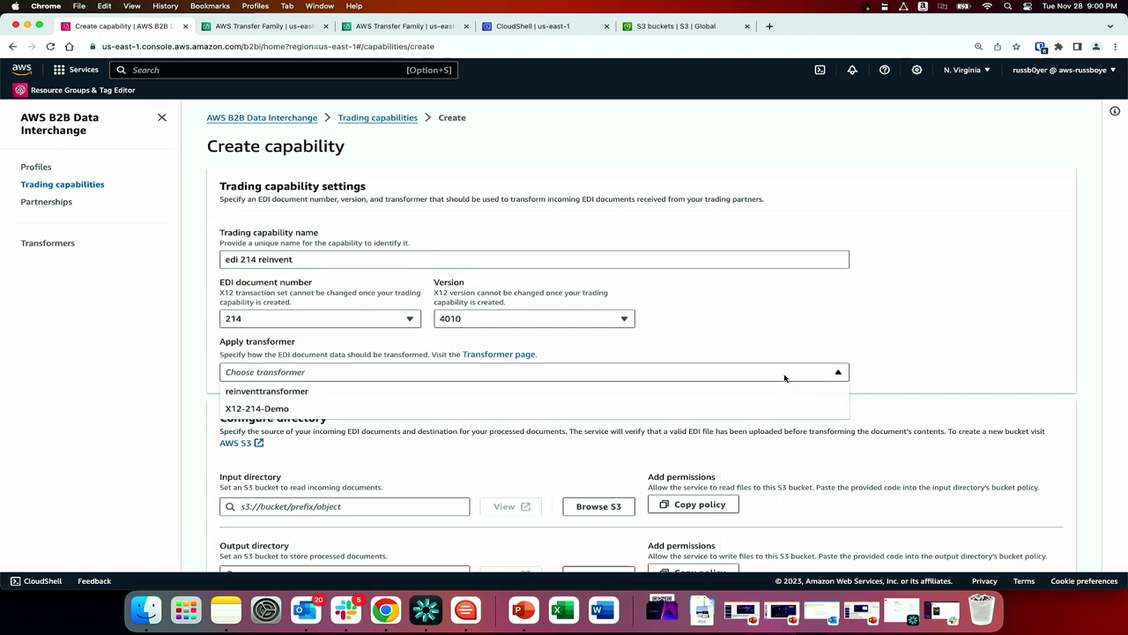
{"action": "left_click", "coordinate": [693, 396]}
{"action": "scroll", "coordinate": [692, 399], "scroll_direction": "down", "scroll_amount": 5}
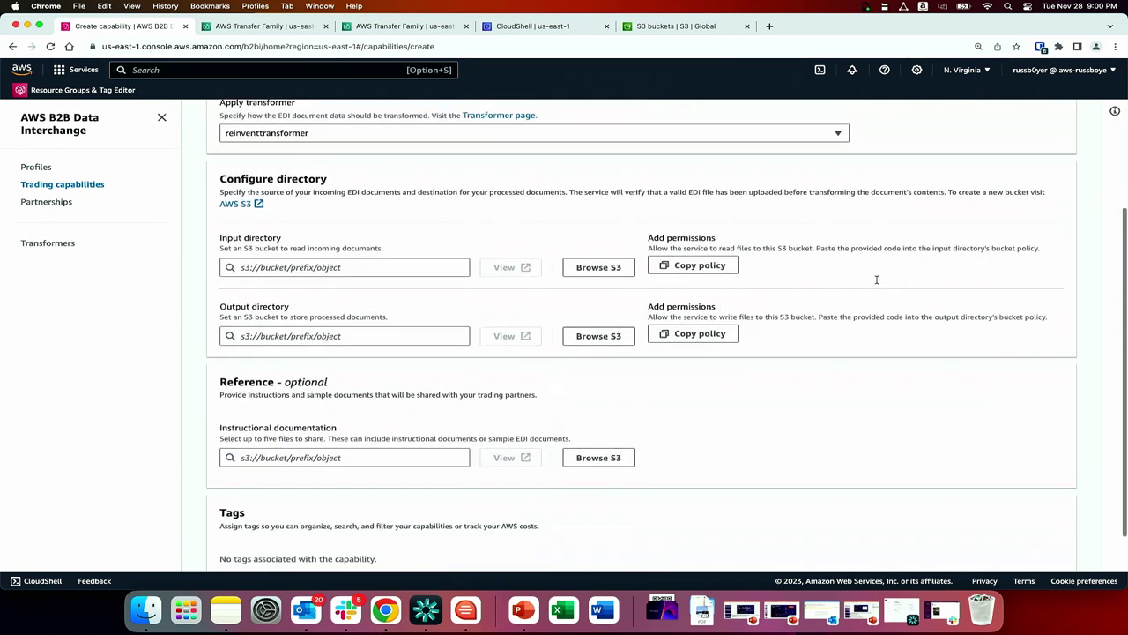
Set the input directory to inbound/ in the b2bi-anycompany-edi bucket.
{"action": "left_click", "coordinate": [593, 259]}
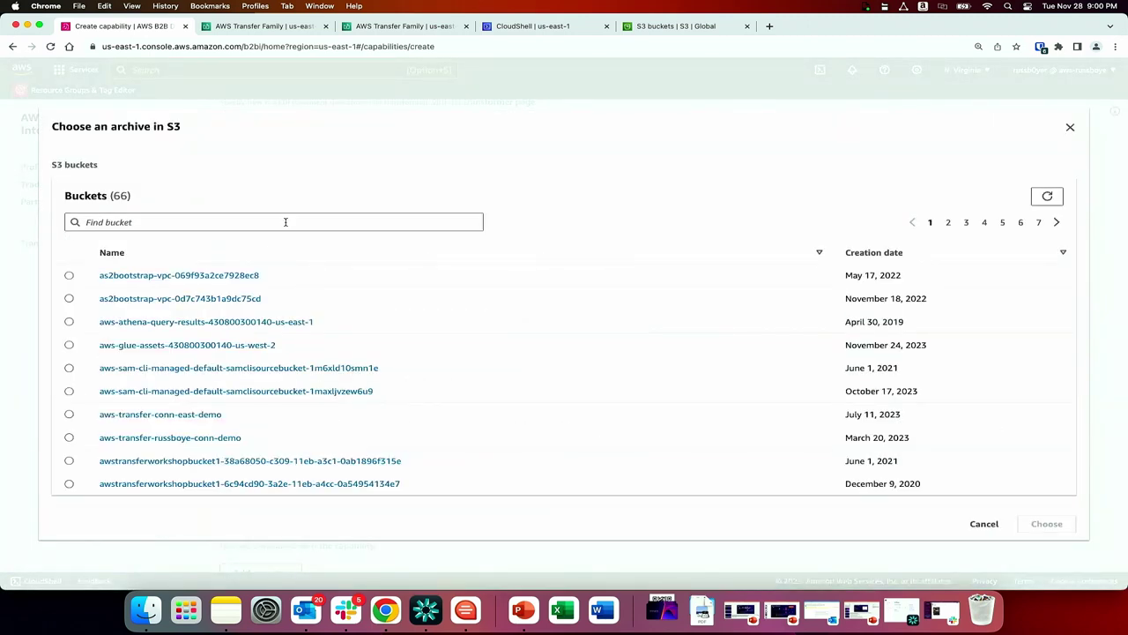
{"action": "left_click", "coordinate": [285, 221]}
{"action": "type", "text": "ed"}
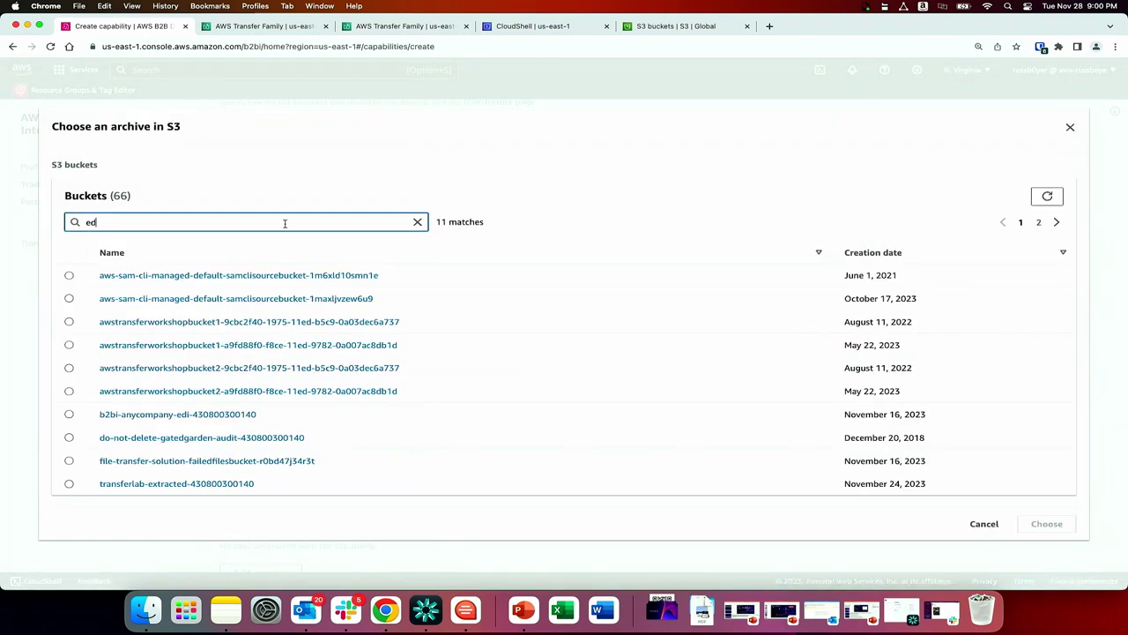
{"action": "type", "text": "i"}
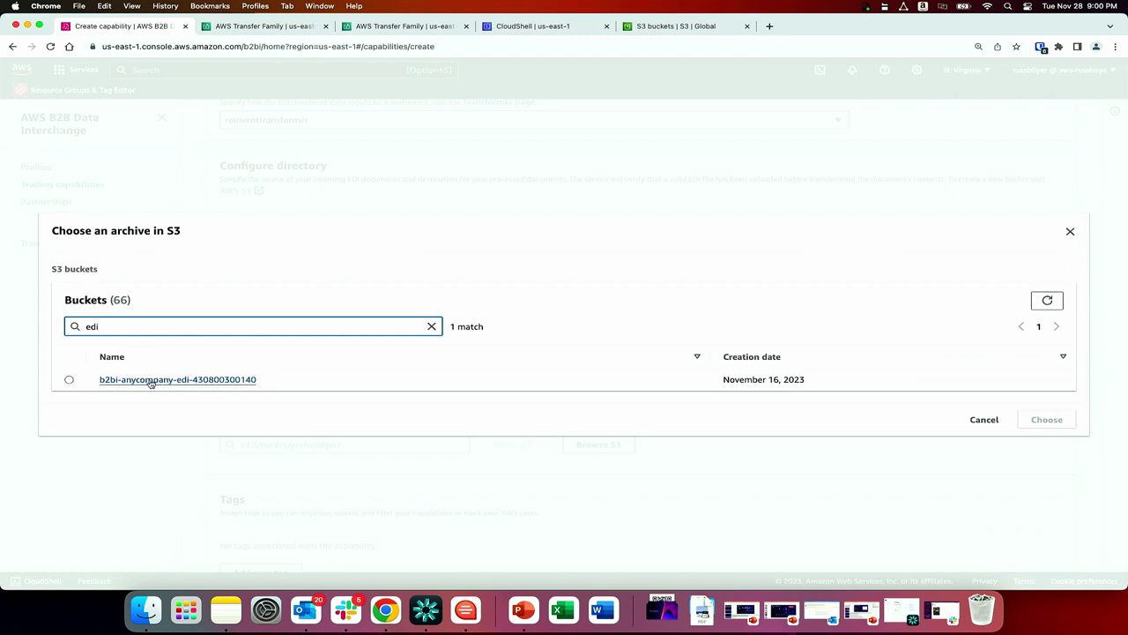
{"action": "left_click", "coordinate": [150, 381]}
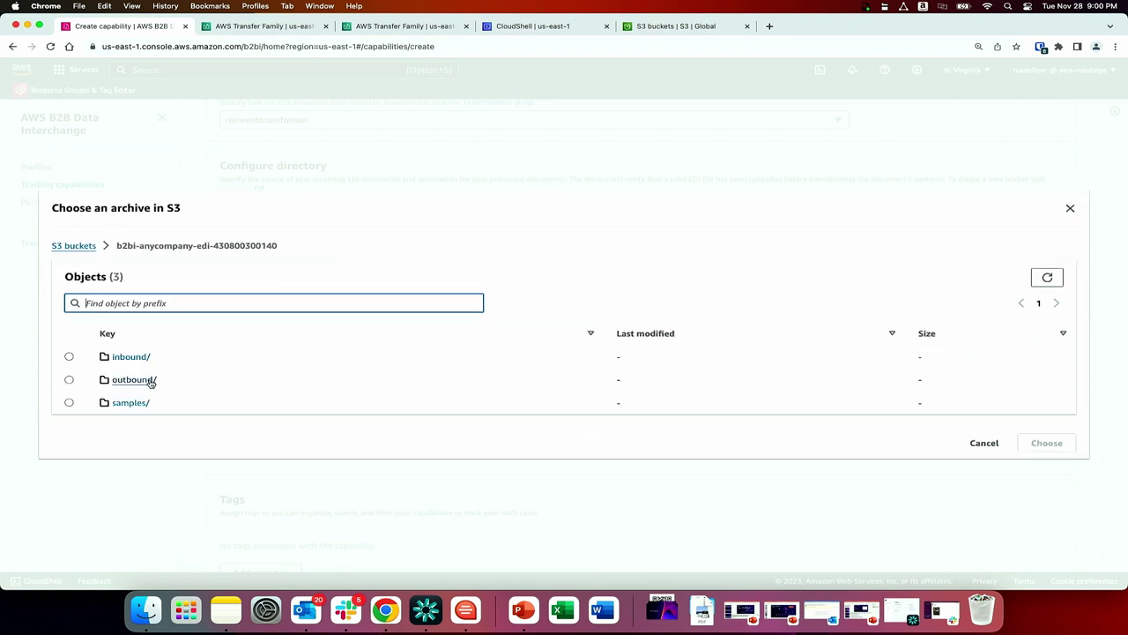
{"action": "left_click", "coordinate": [68, 356]}
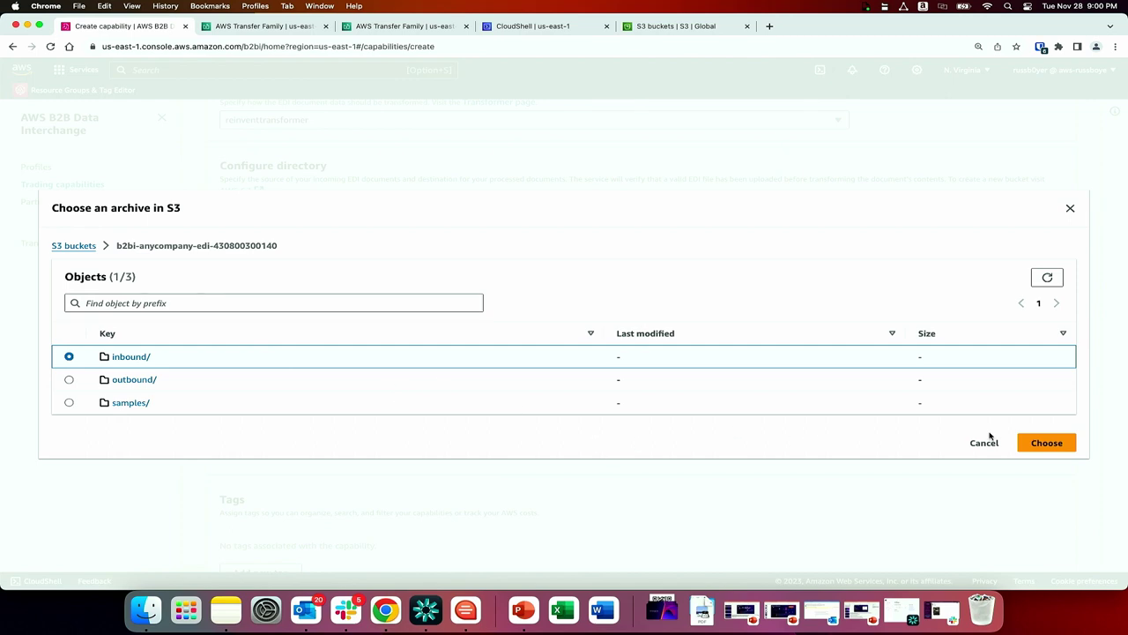
{"action": "left_click", "coordinate": [1046, 442]}
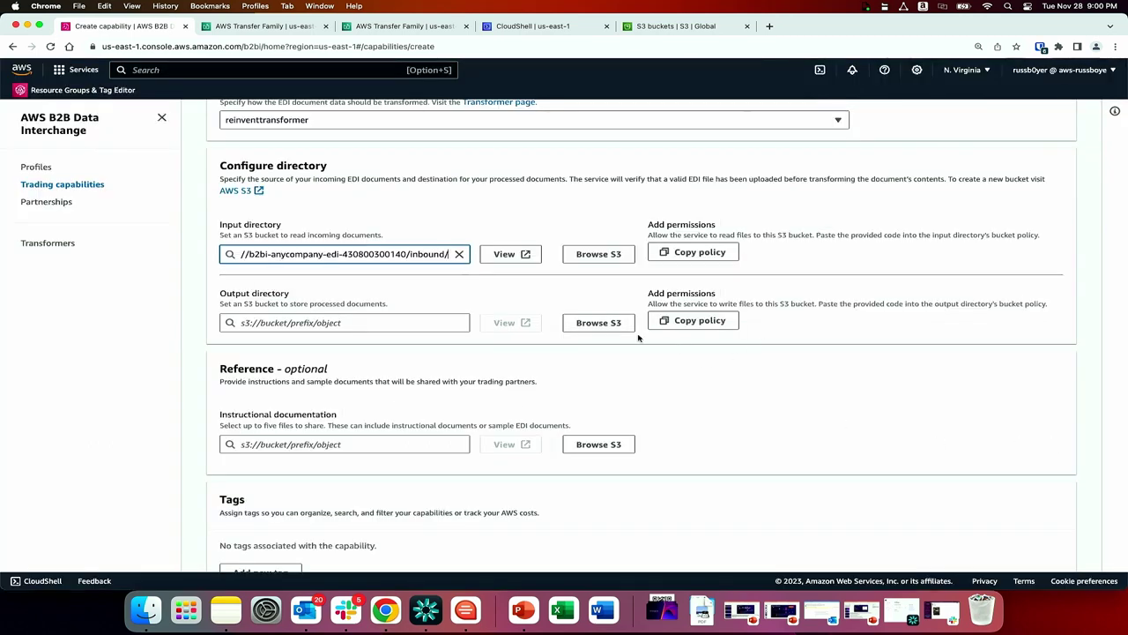
Set the output directory to outbound/ in the same b2bi-anycompany-edi bucket.
{"action": "left_click", "coordinate": [598, 324]}
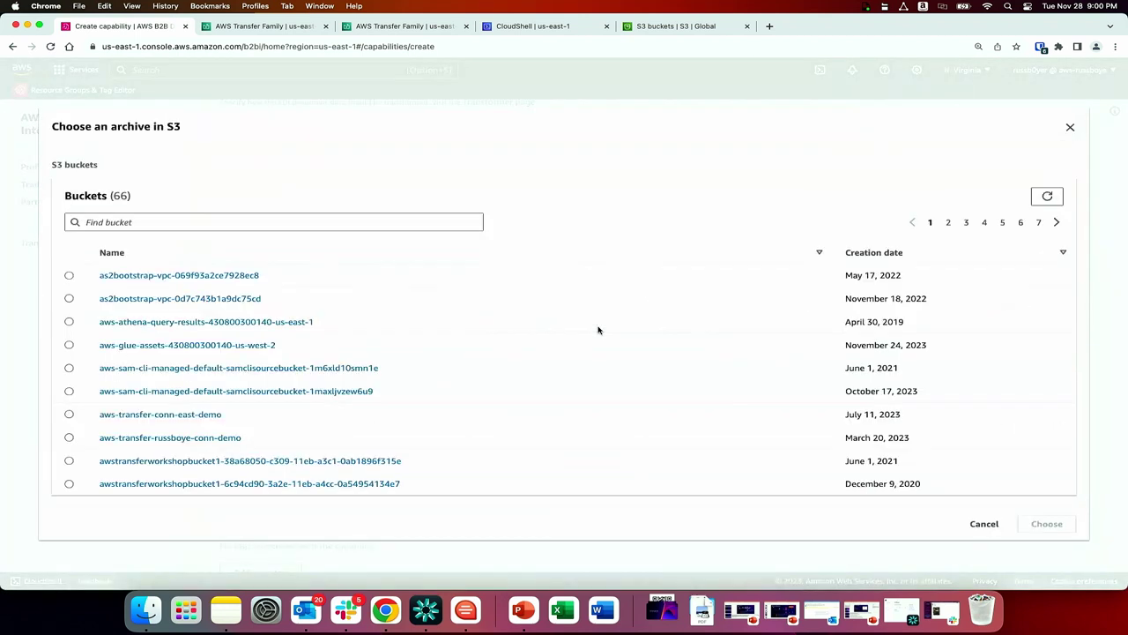
{"action": "left_click", "coordinate": [303, 227]}
{"action": "type", "text": "edi"}
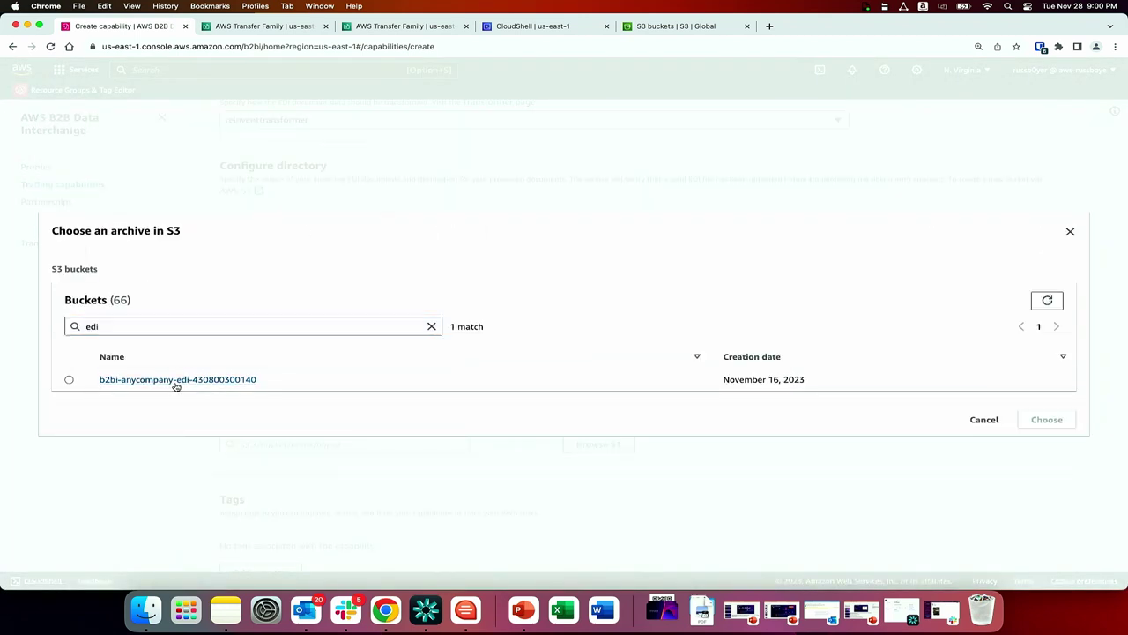
{"action": "left_click", "coordinate": [176, 384]}
{"action": "left_click", "coordinate": [68, 379]}
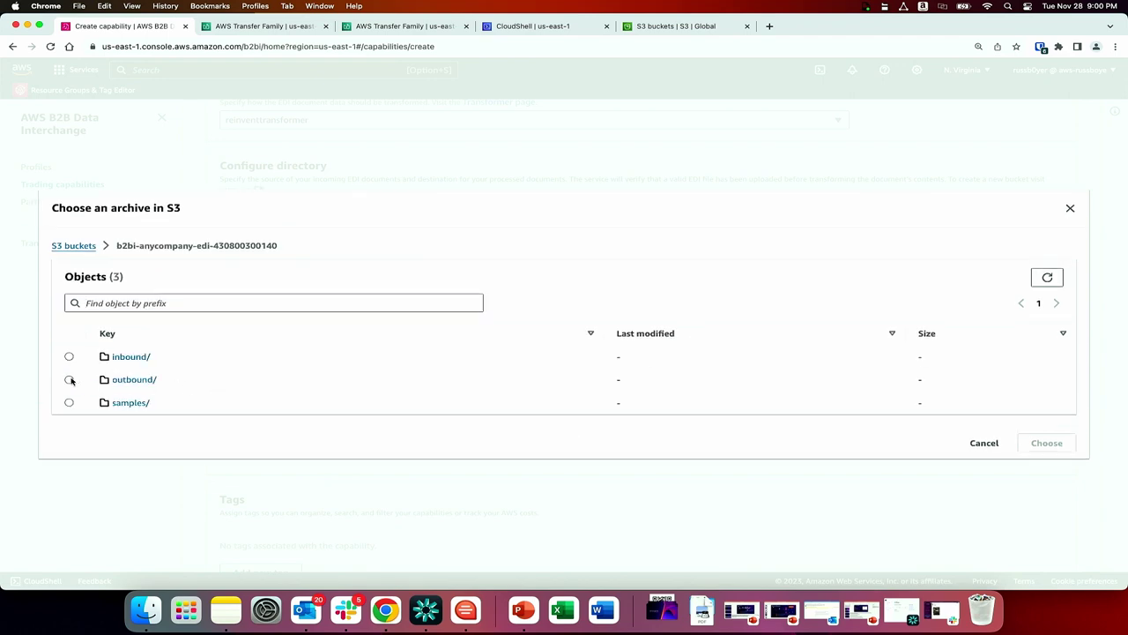
{"action": "left_click", "coordinate": [1028, 445]}
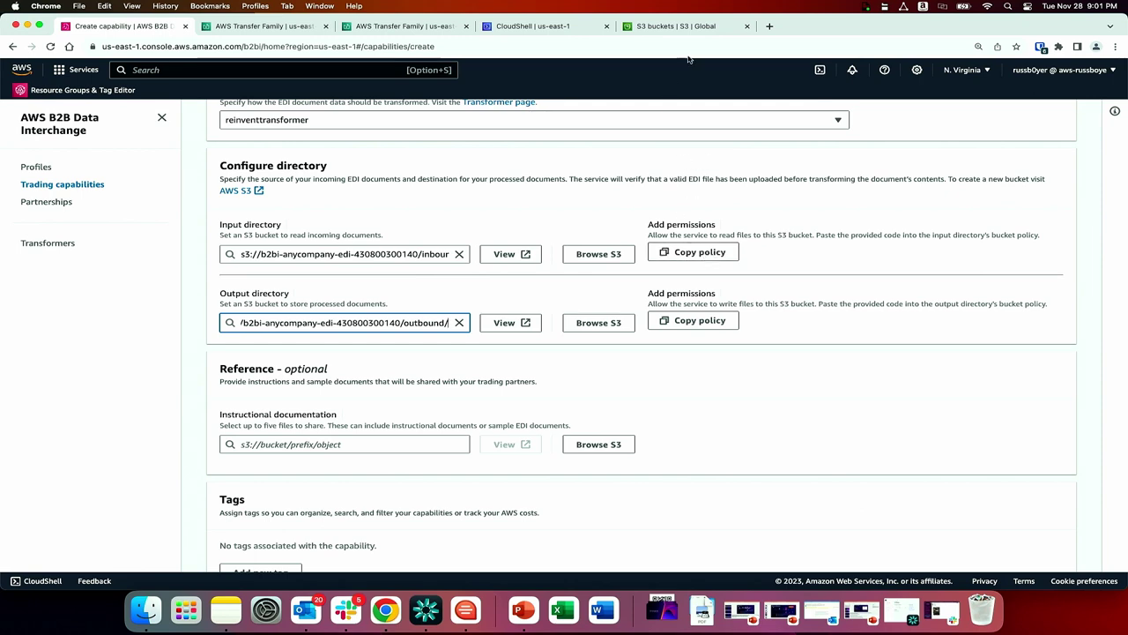
{"action": "left_click", "coordinate": [689, 27]}
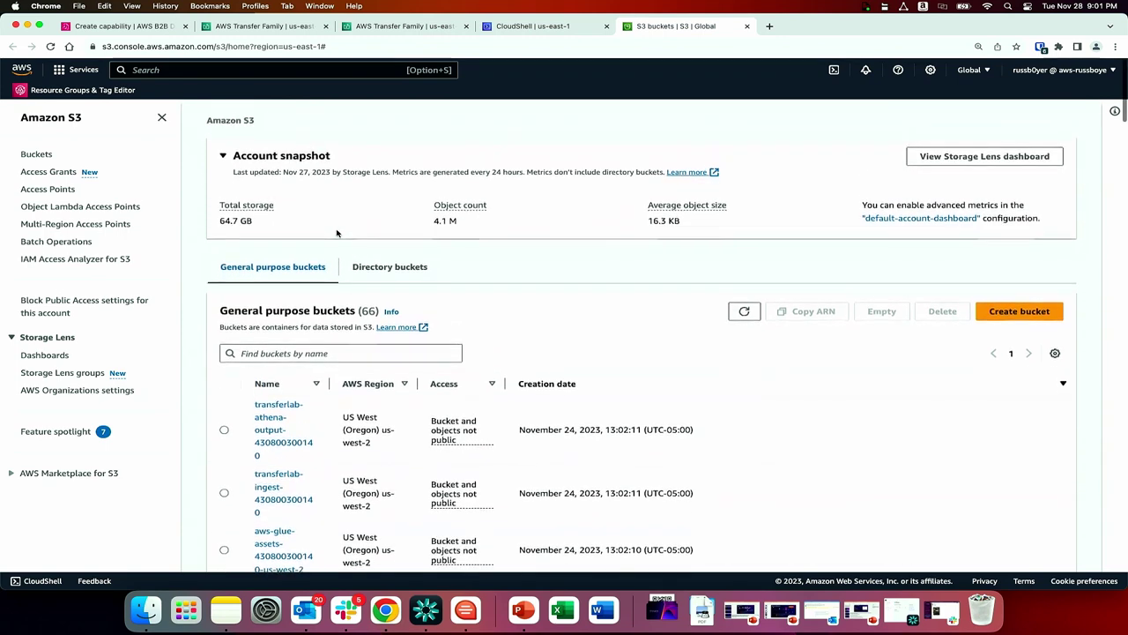
Find the b2bi-anycompany-edi bucket via 'edi' and review its permissions and bucket policy.
{"action": "scroll", "coordinate": [336, 256], "scroll_direction": "down", "scroll_amount": 1}
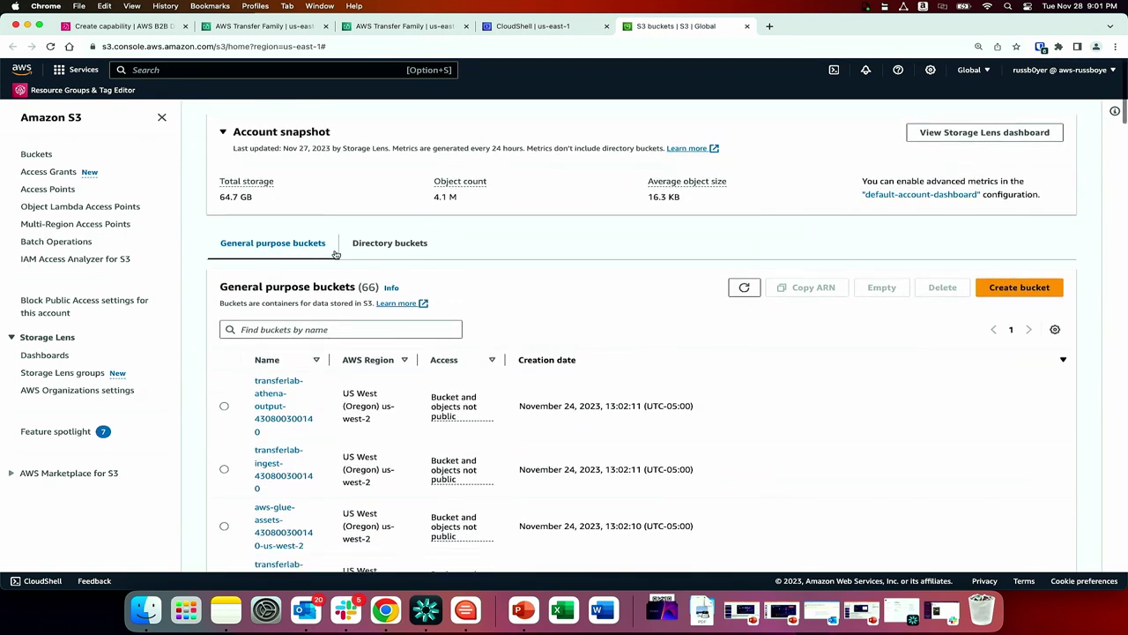
{"action": "left_click", "coordinate": [327, 336]}
{"action": "type", "text": "edi"}
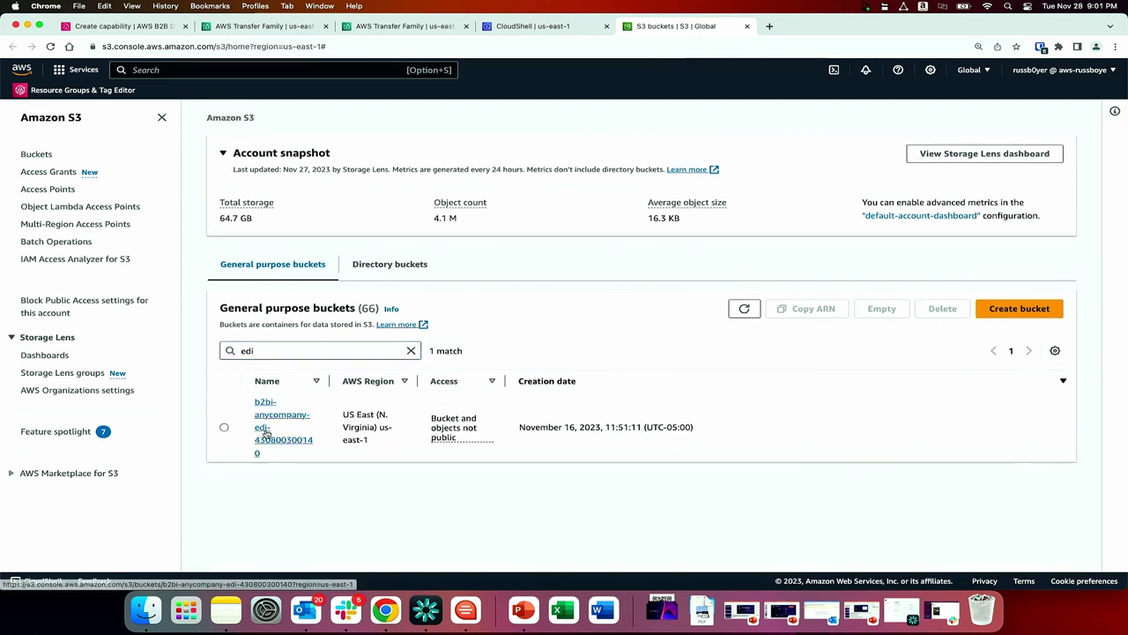
{"action": "left_click", "coordinate": [267, 434]}
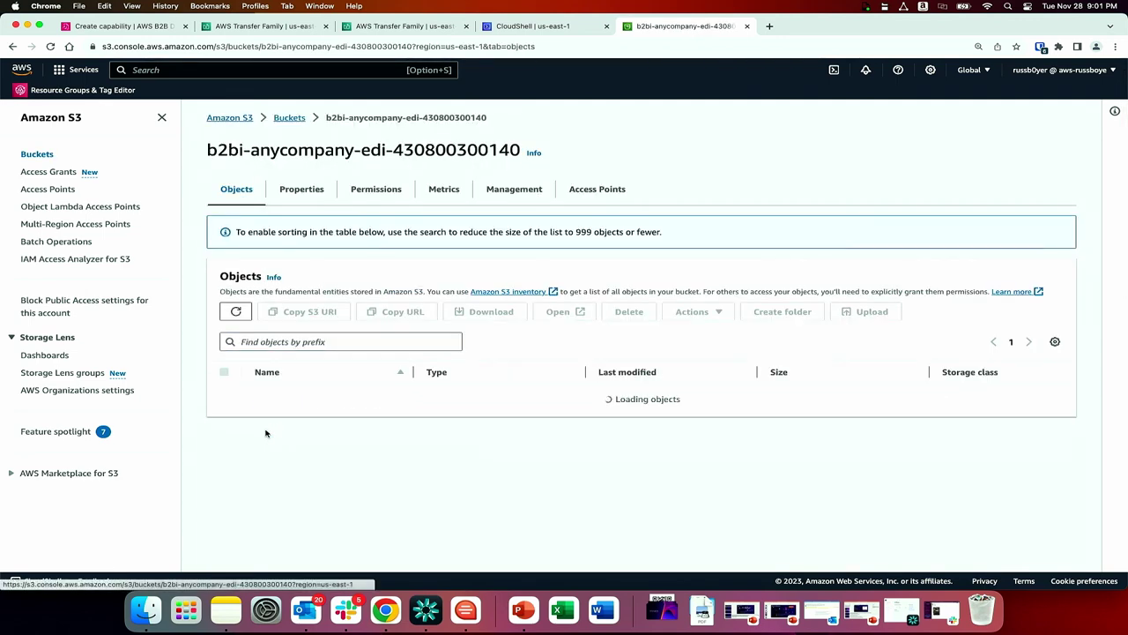
{"action": "left_click", "coordinate": [385, 190]}
{"action": "scroll", "coordinate": [690, 305], "scroll_direction": "down", "scroll_amount": 10}
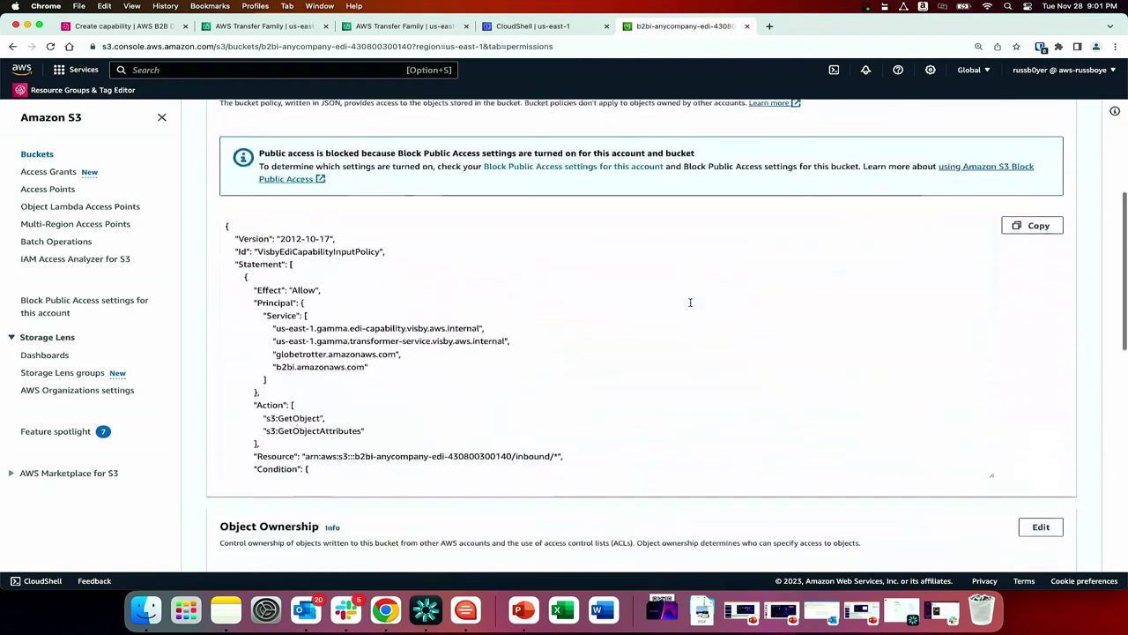
{"action": "scroll", "coordinate": [690, 304], "scroll_direction": "up", "scroll_amount": 10}
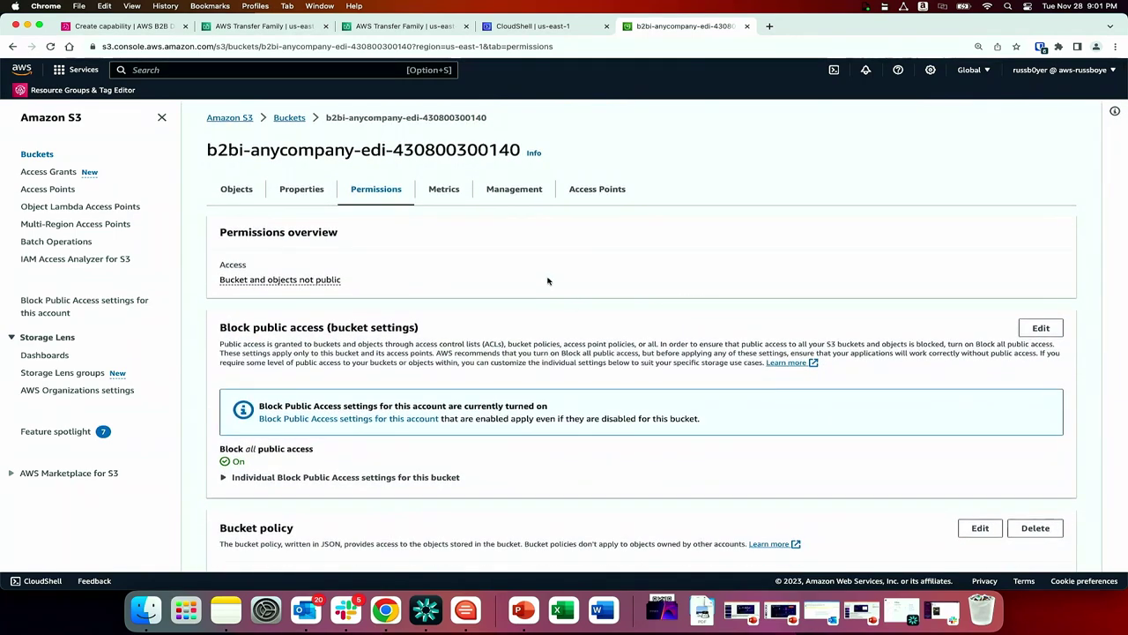
Check the bucket's properties, where EventBridge notifications for all events are On.
{"action": "left_click", "coordinate": [312, 190]}
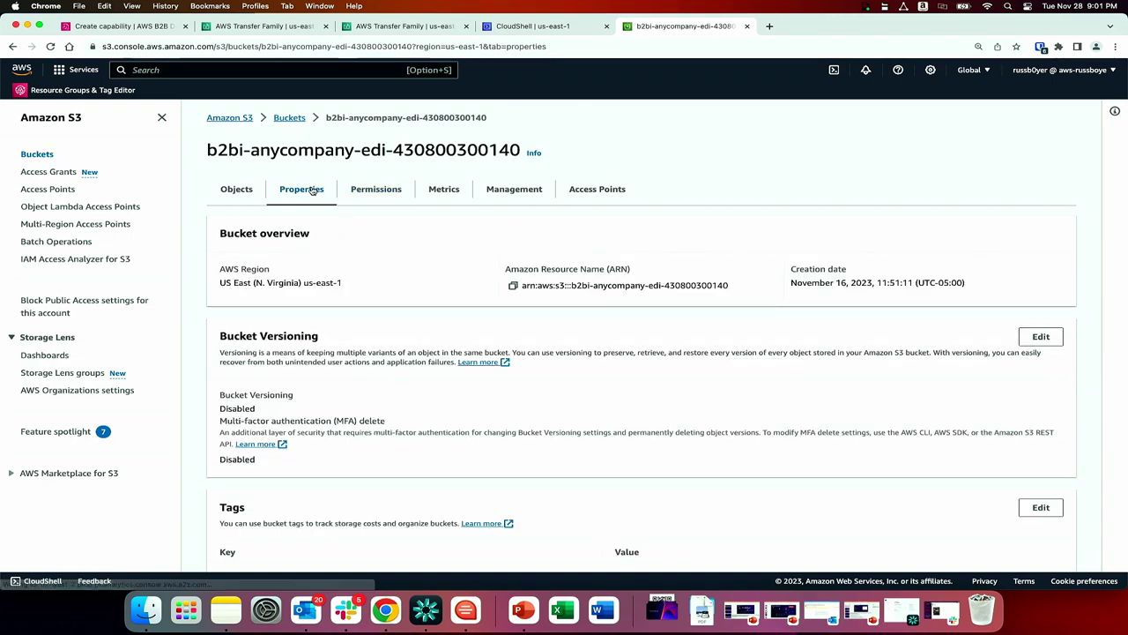
{"action": "scroll", "coordinate": [500, 269], "scroll_direction": "down", "scroll_amount": 5}
{"action": "scroll", "coordinate": [500, 269], "scroll_direction": "down", "scroll_amount": 15}
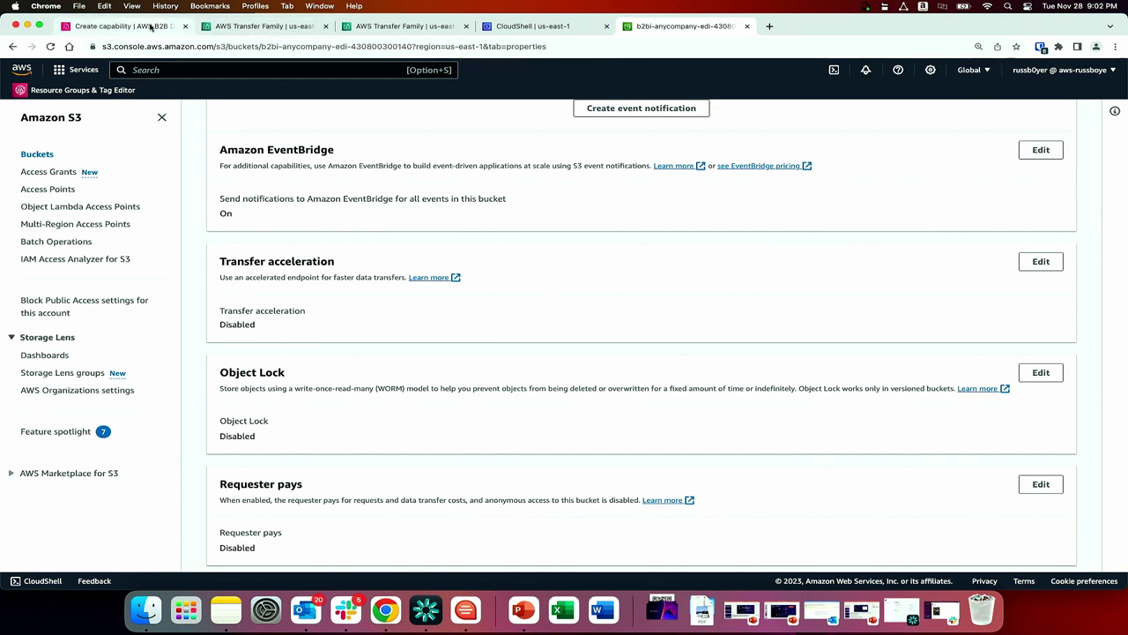
Submit the edi 214 reinvent capability form, then go to the Partnerships page.
{"action": "left_click", "coordinate": [156, 30]}
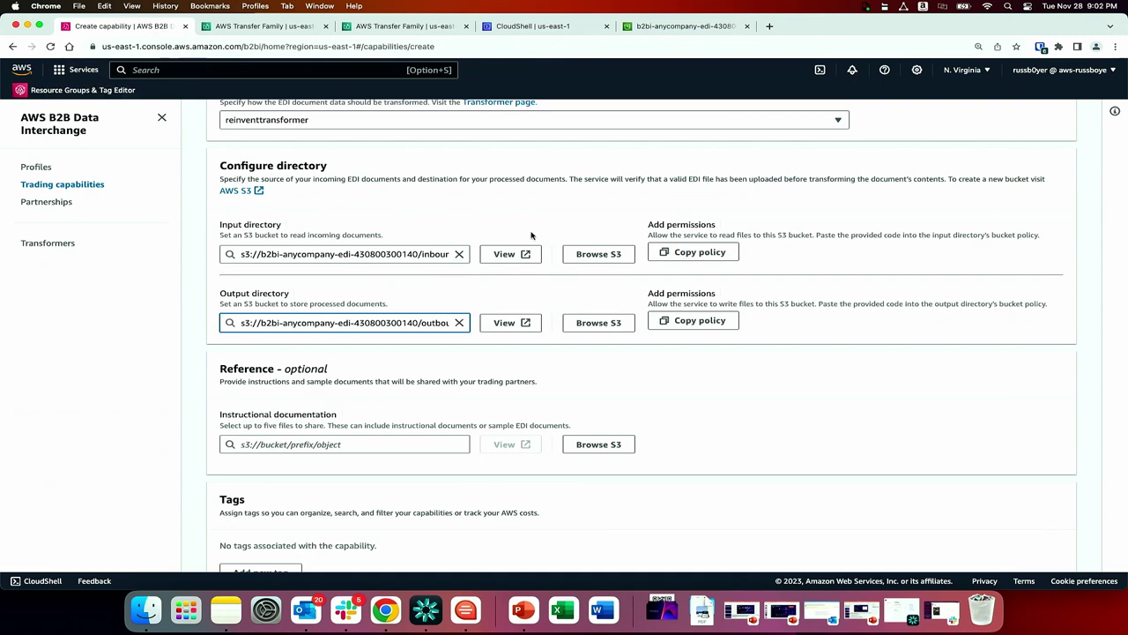
{"action": "scroll", "coordinate": [619, 417], "scroll_direction": "down", "scroll_amount": 2}
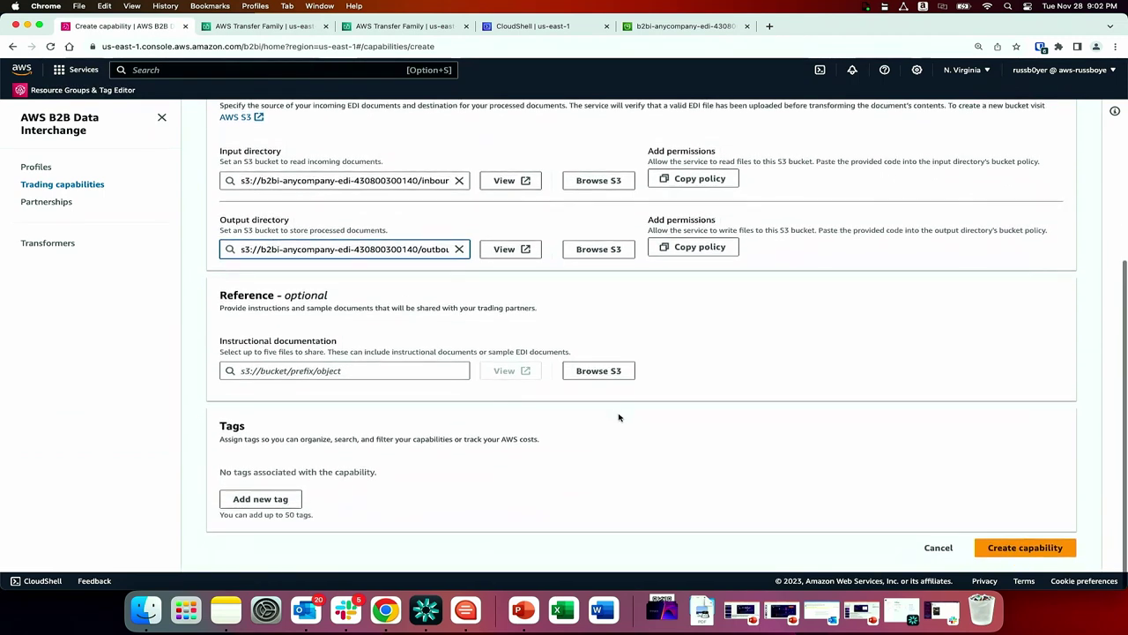
{"action": "left_click", "coordinate": [1015, 551]}
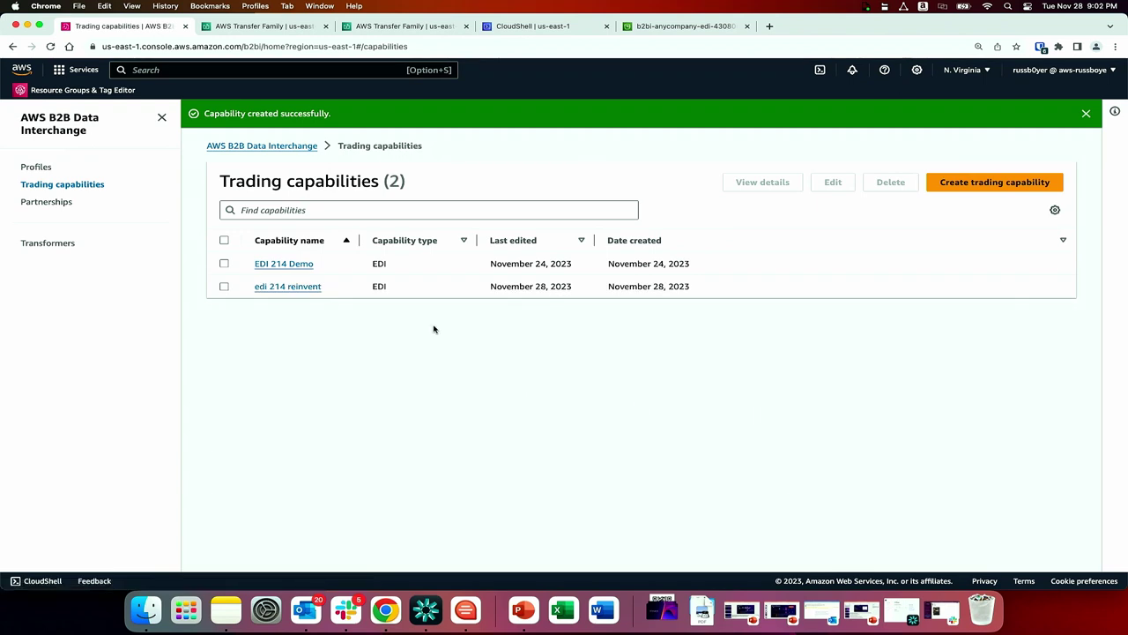
{"action": "left_click", "coordinate": [56, 205]}
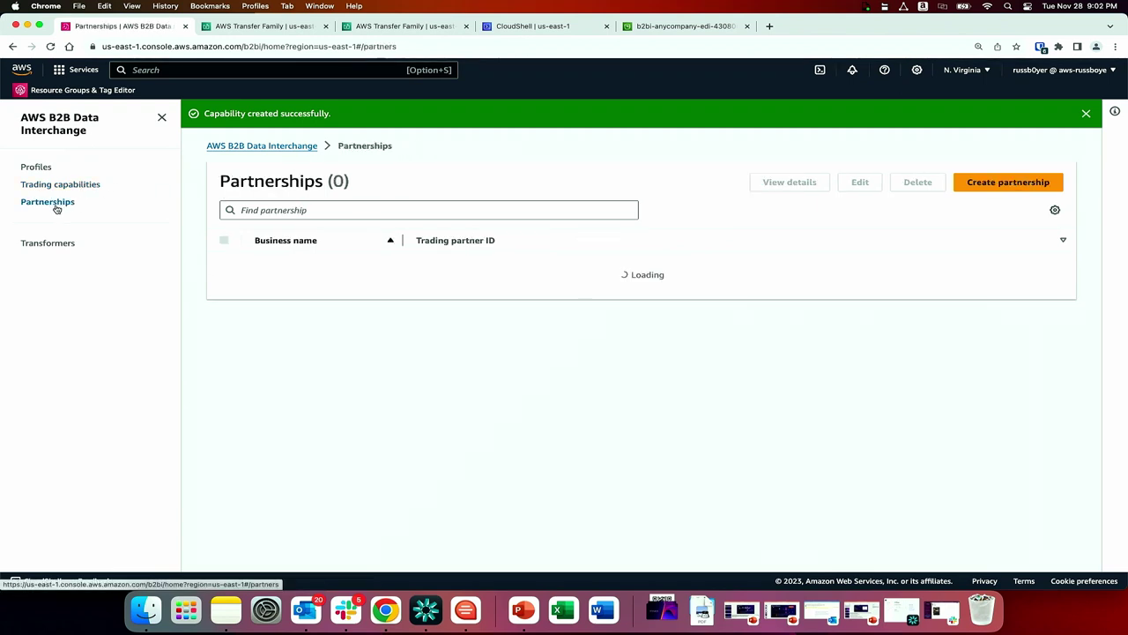
Start a partnership named 'reinvent partner' and enter the partner's business e-mail.
{"action": "left_click", "coordinate": [1010, 182]}
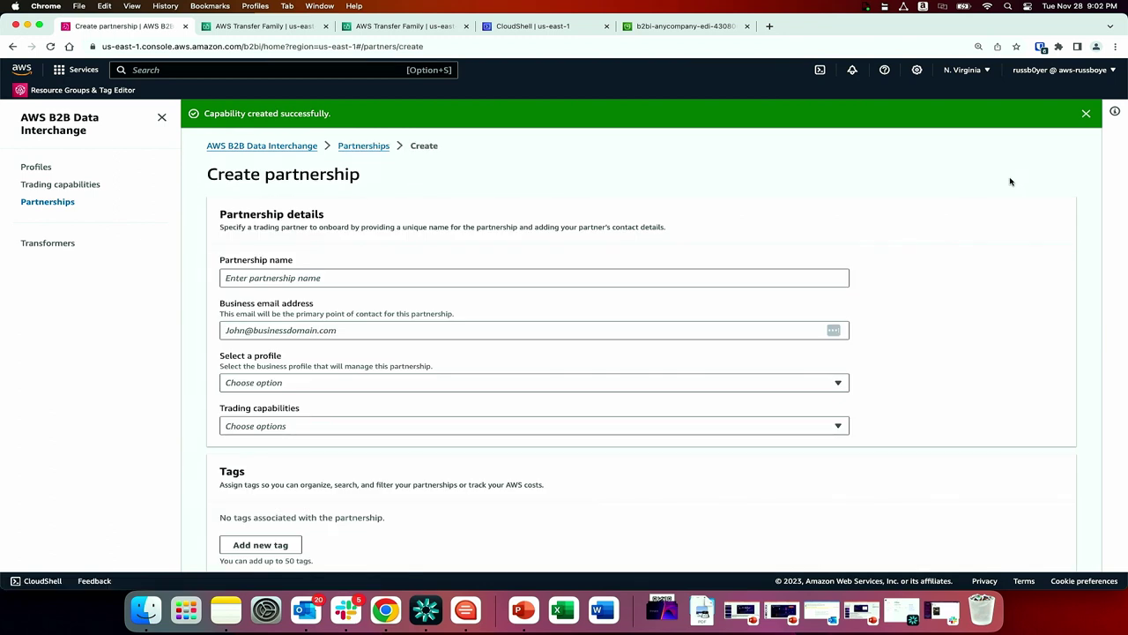
{"action": "left_click", "coordinate": [679, 274]}
{"action": "type", "text": "rel"}
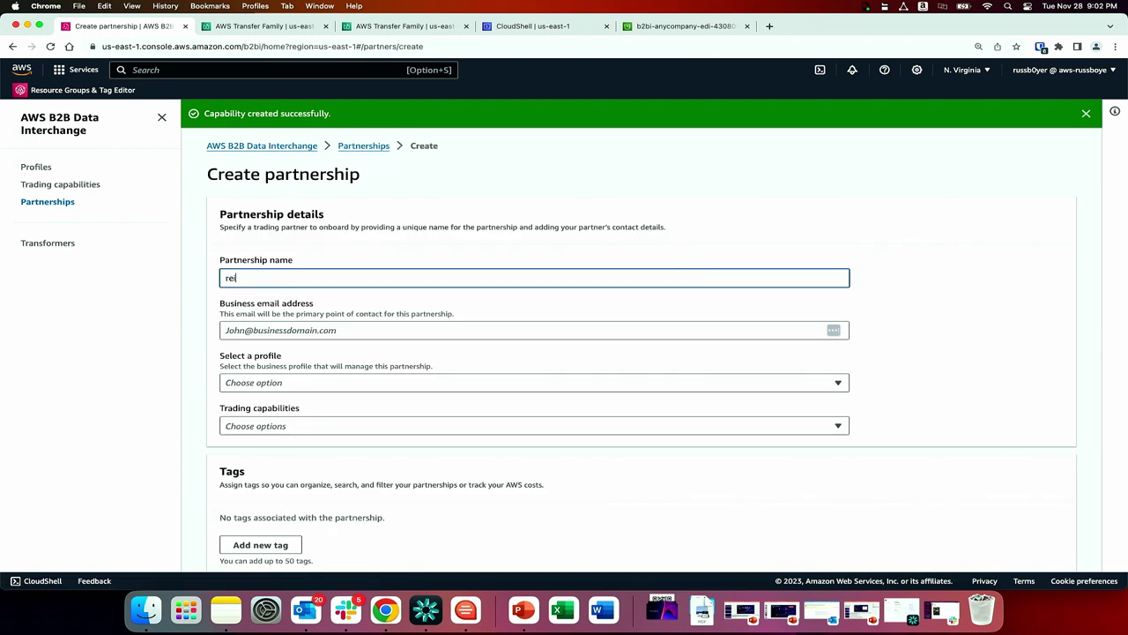
{"action": "type", "text": "nvent partner"}
{"action": "left_click", "coordinate": [552, 328]}
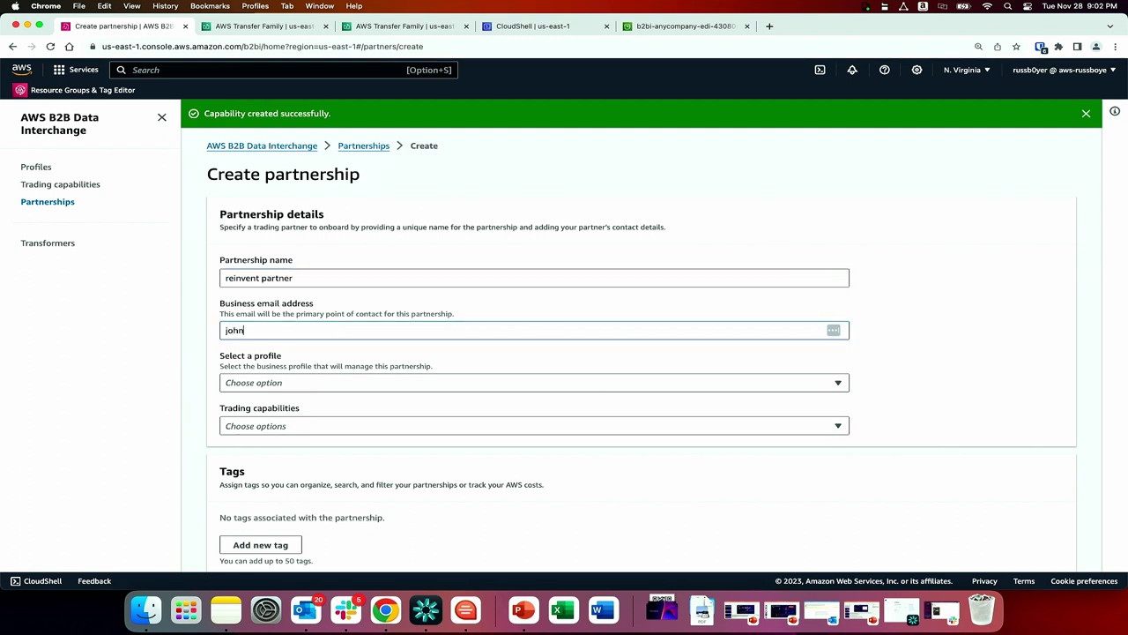
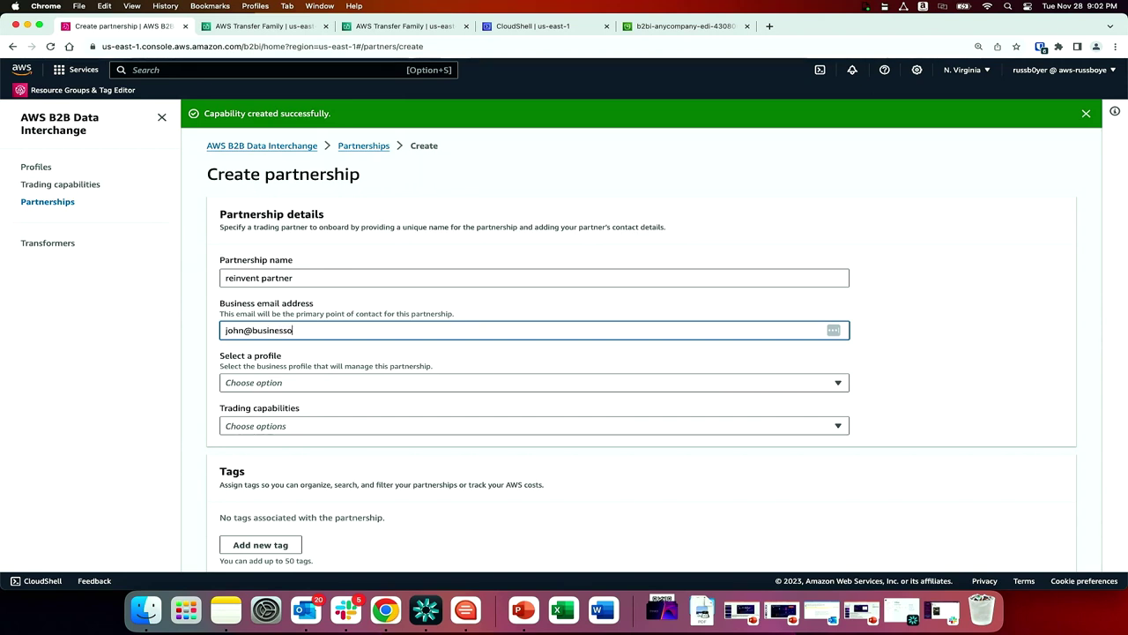
{"action": "key", "text": "Tab"}
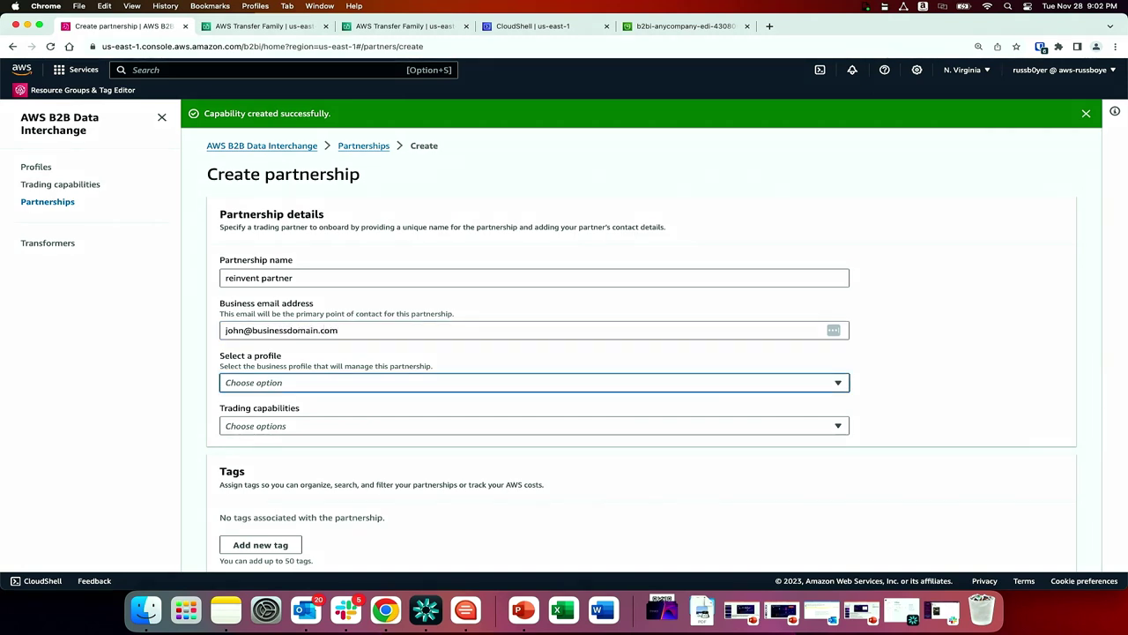
Choose the reinvent 2023 profile and edi 214 reinvent capability, then create the partnership.
{"action": "left_click", "coordinate": [707, 388]}
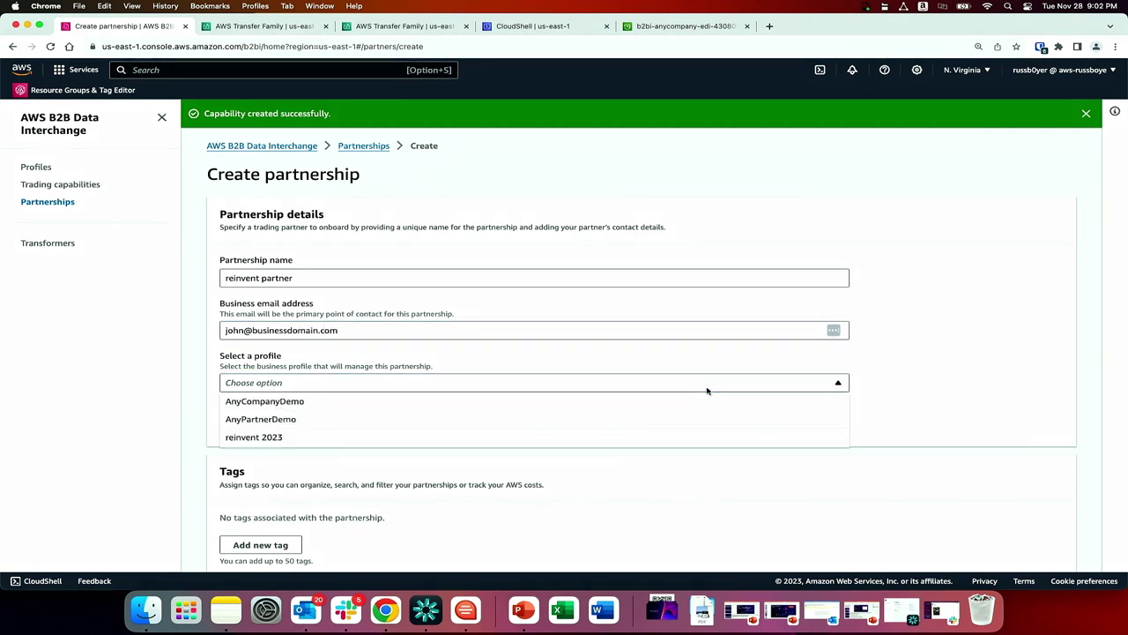
{"action": "left_click", "coordinate": [586, 433]}
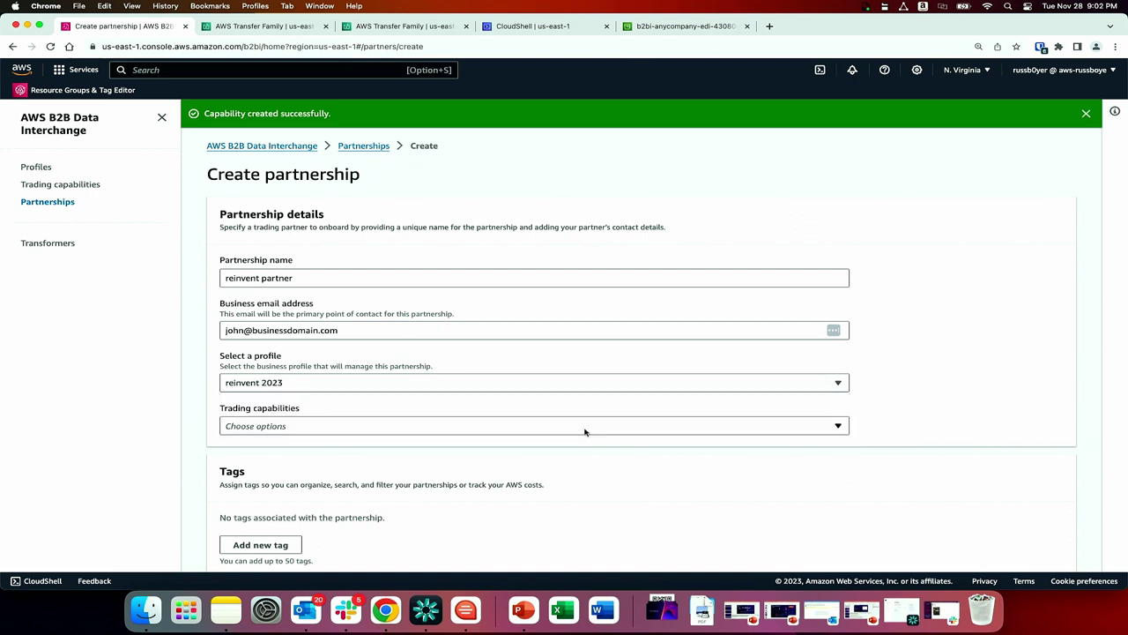
{"action": "left_click", "coordinate": [533, 425]}
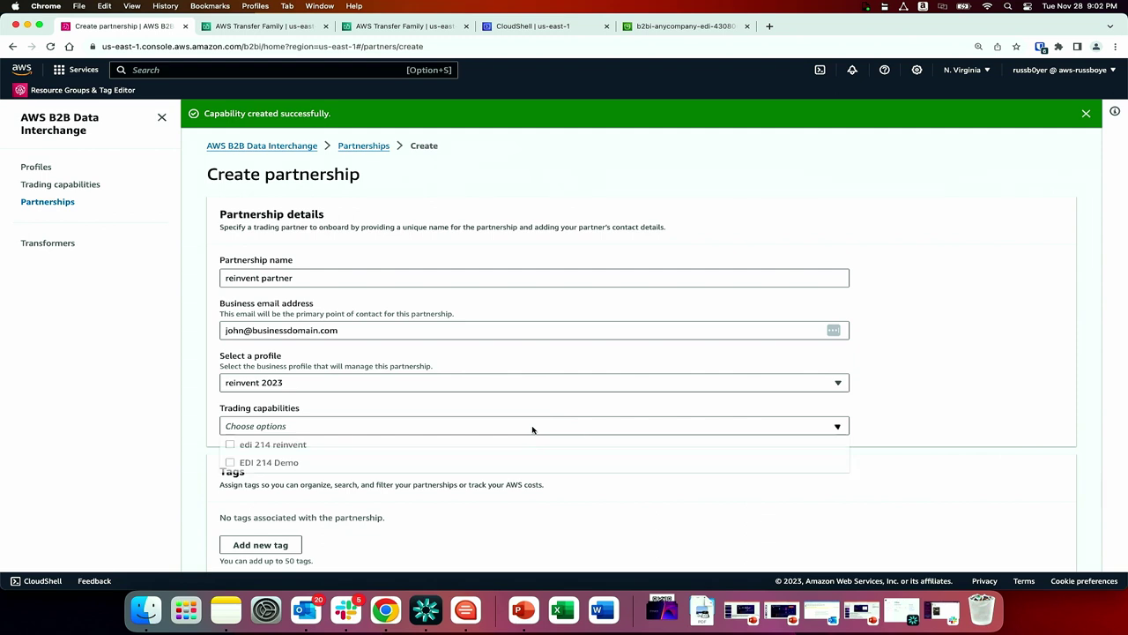
{"action": "left_click", "coordinate": [455, 447]}
{"action": "left_click", "coordinate": [947, 392]}
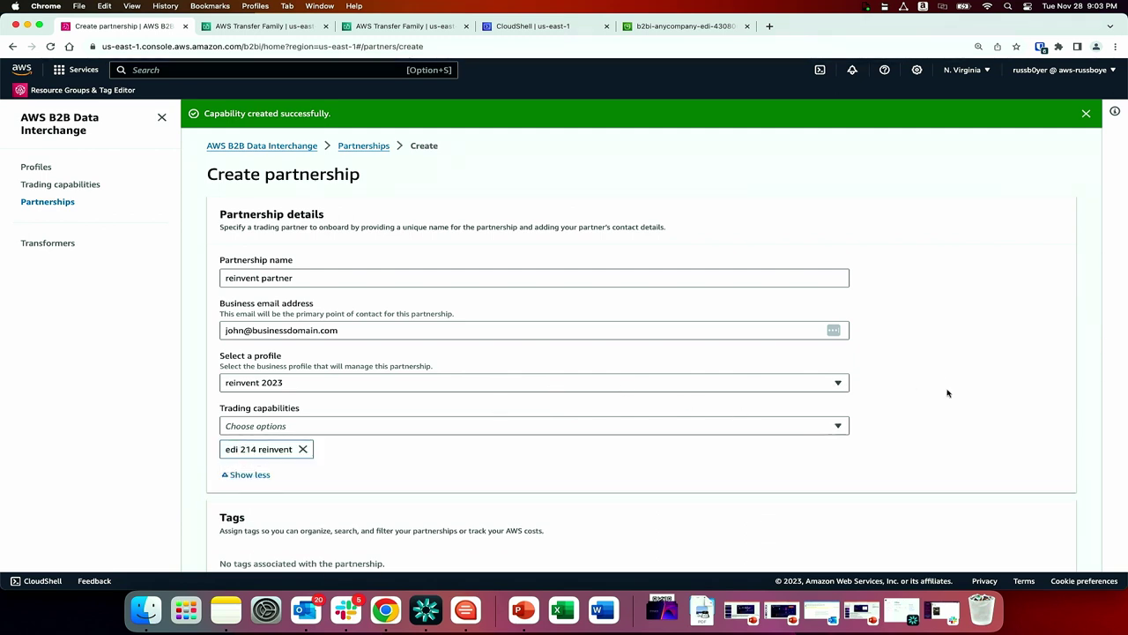
{"action": "scroll", "coordinate": [947, 393], "scroll_direction": "down", "scroll_amount": 3}
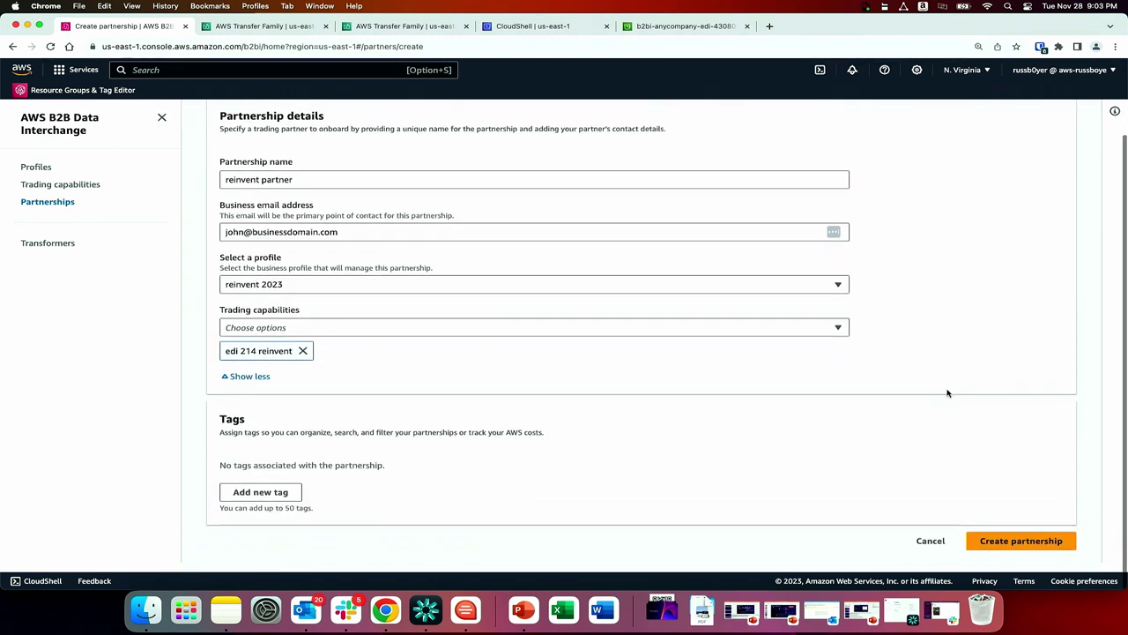
{"action": "left_click", "coordinate": [1044, 555]}
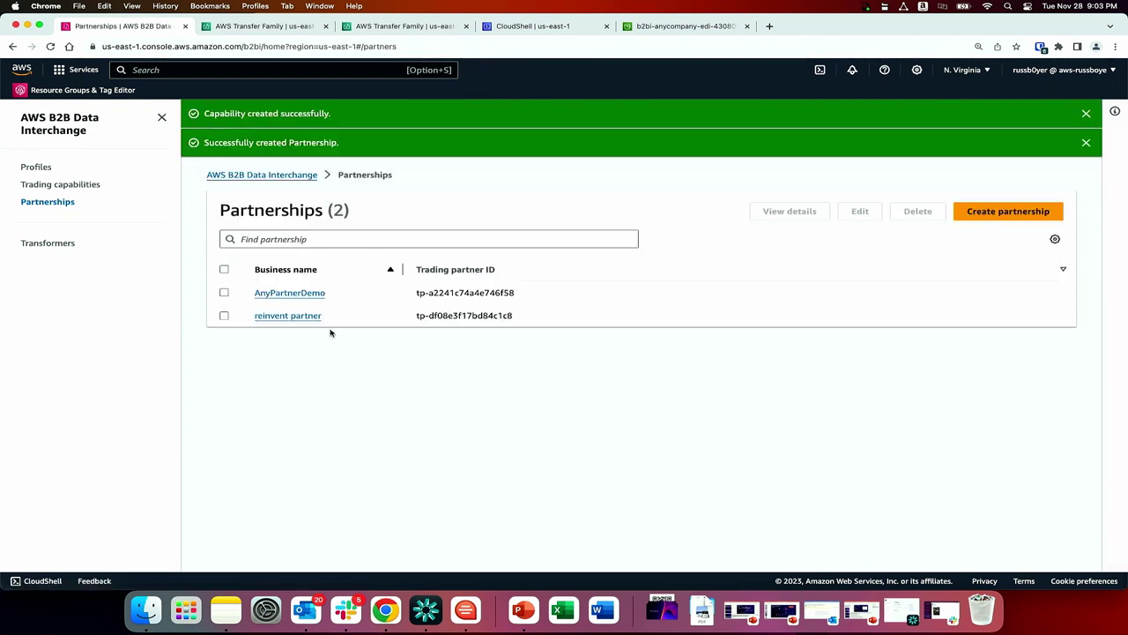
Inspect the reinvent partner details and trading partner ID, then return to the b2bi-anycompany-edi bucket.
{"action": "left_click", "coordinate": [305, 320]}
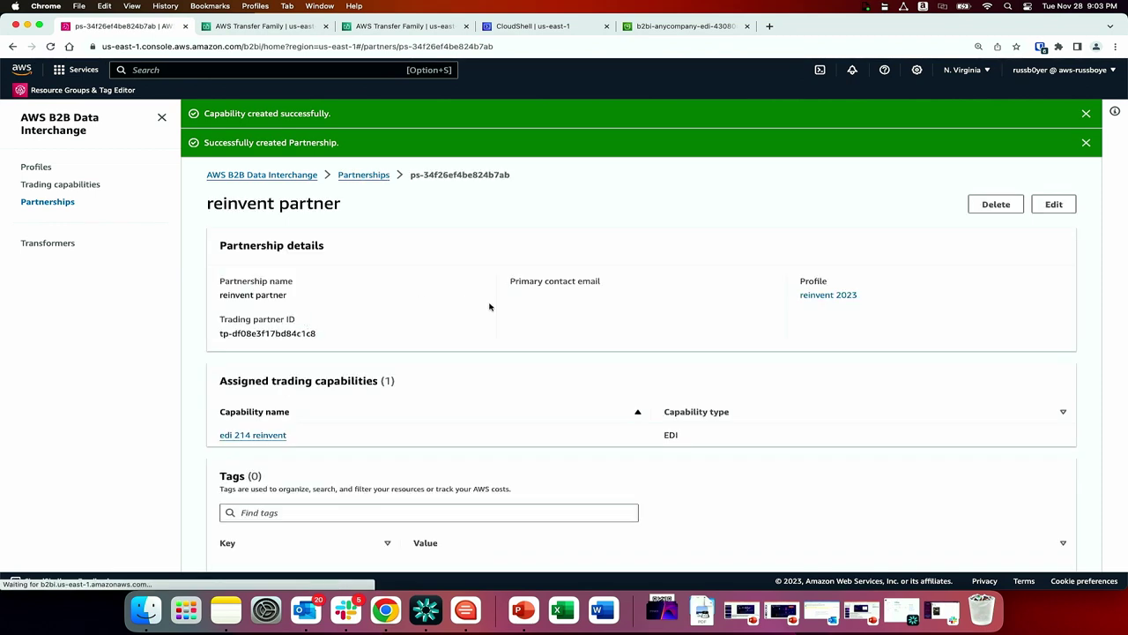
{"action": "scroll", "coordinate": [490, 306], "scroll_direction": "down", "scroll_amount": 2}
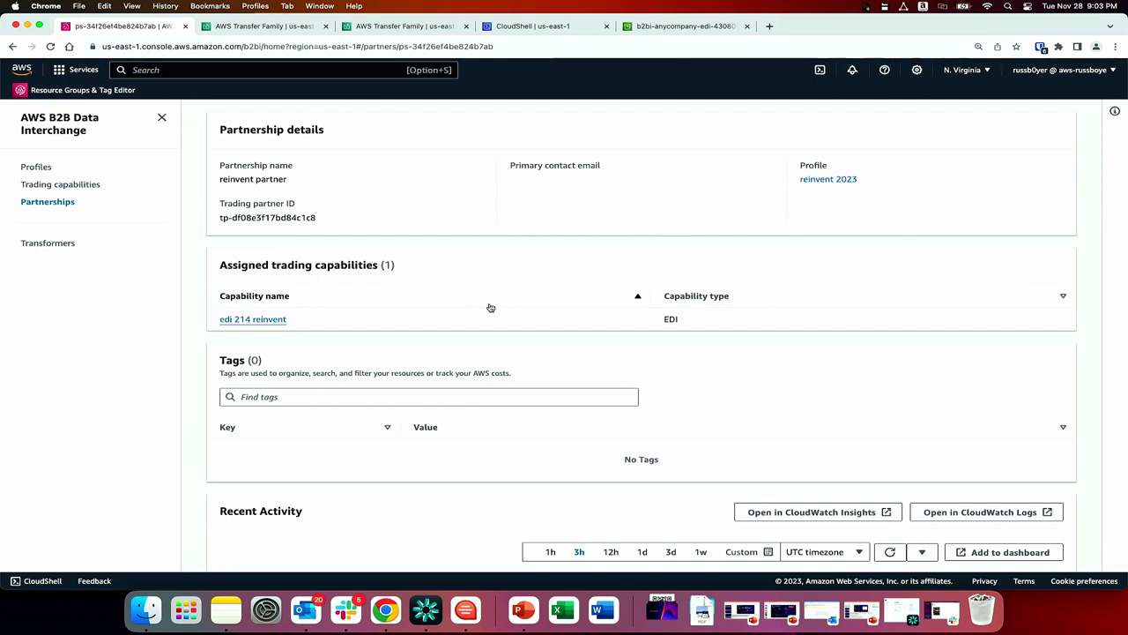
{"action": "left_click", "coordinate": [665, 27]}
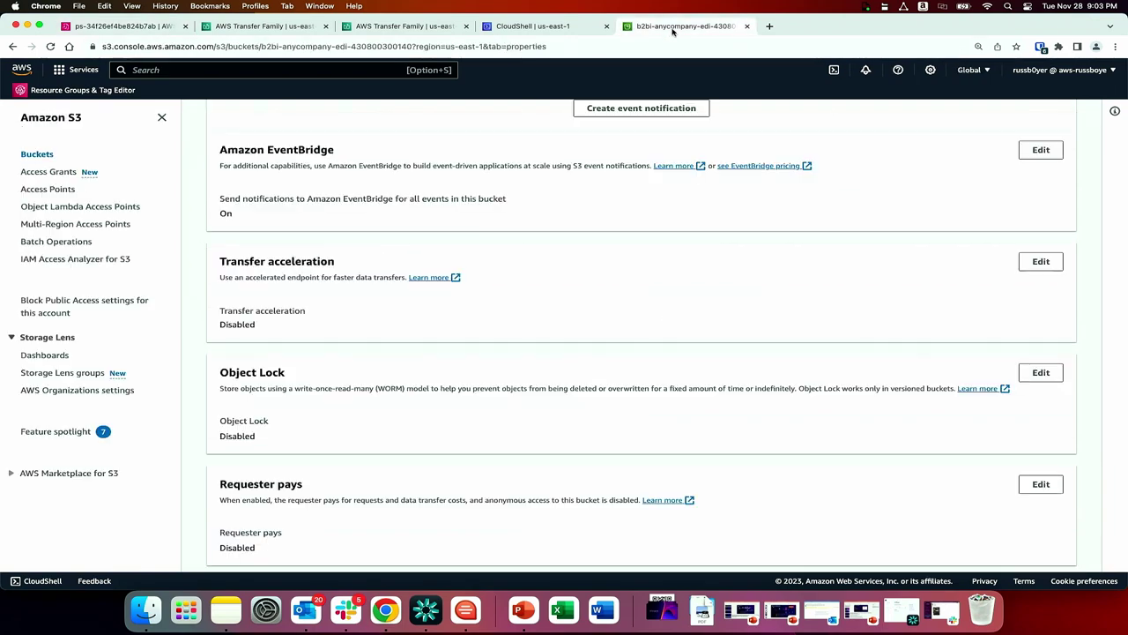
Open inbound/ from the bucket's Objects to see two trading-partner folders, then switch to CloudShell.
{"action": "scroll", "coordinate": [360, 151], "scroll_direction": "up", "scroll_amount": 10}
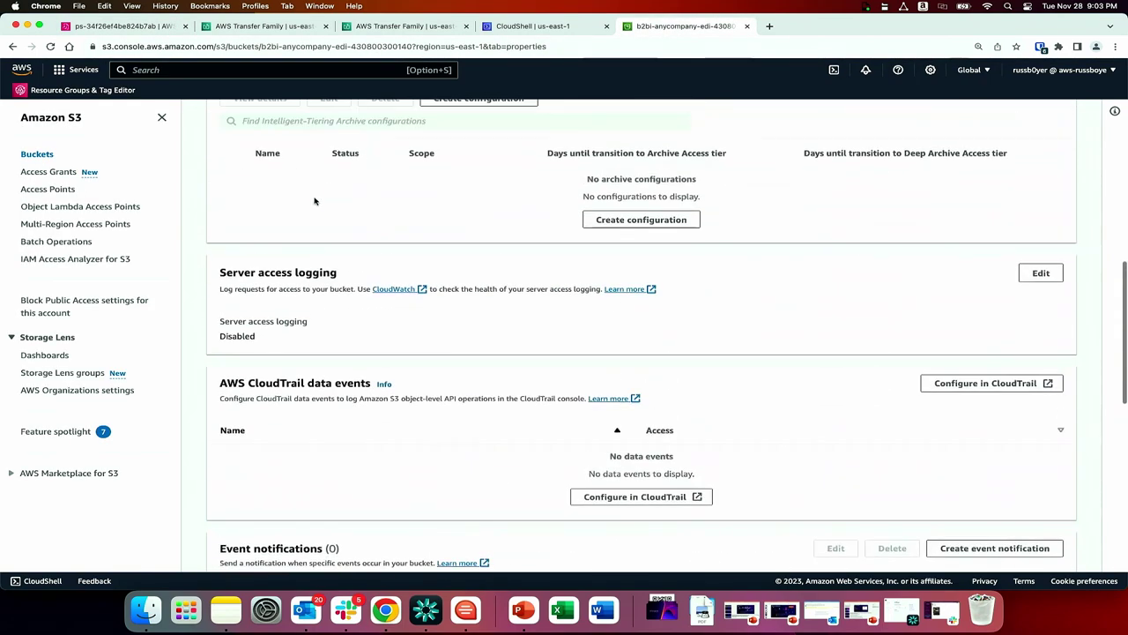
{"action": "scroll", "coordinate": [300, 214], "scroll_direction": "up", "scroll_amount": 5}
{"action": "left_click", "coordinate": [238, 188]}
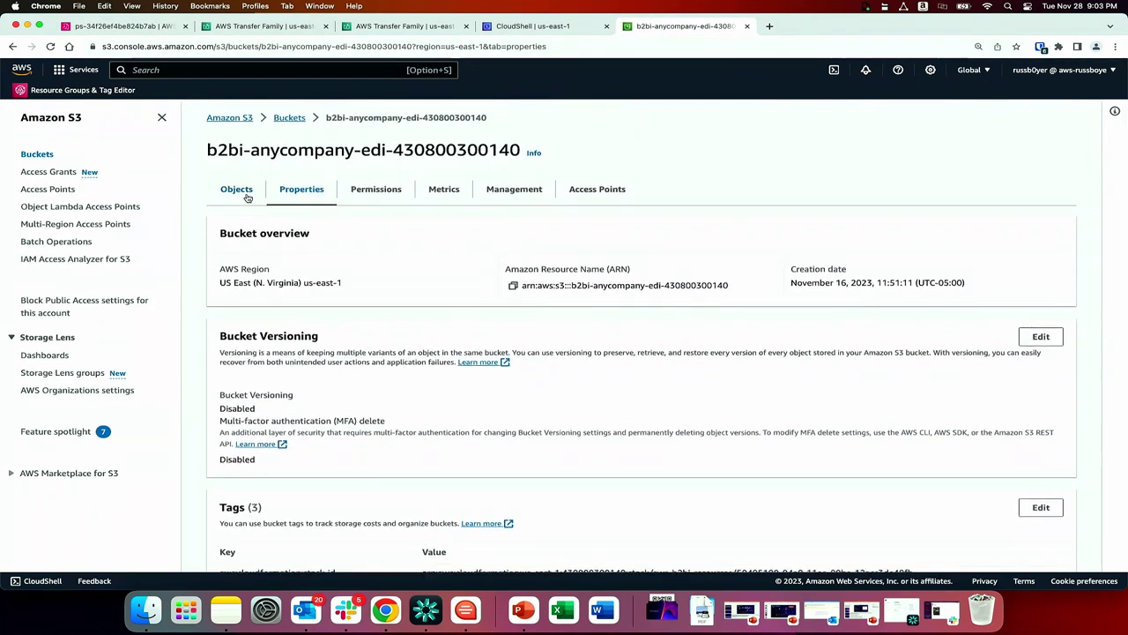
{"action": "left_click", "coordinate": [289, 358]}
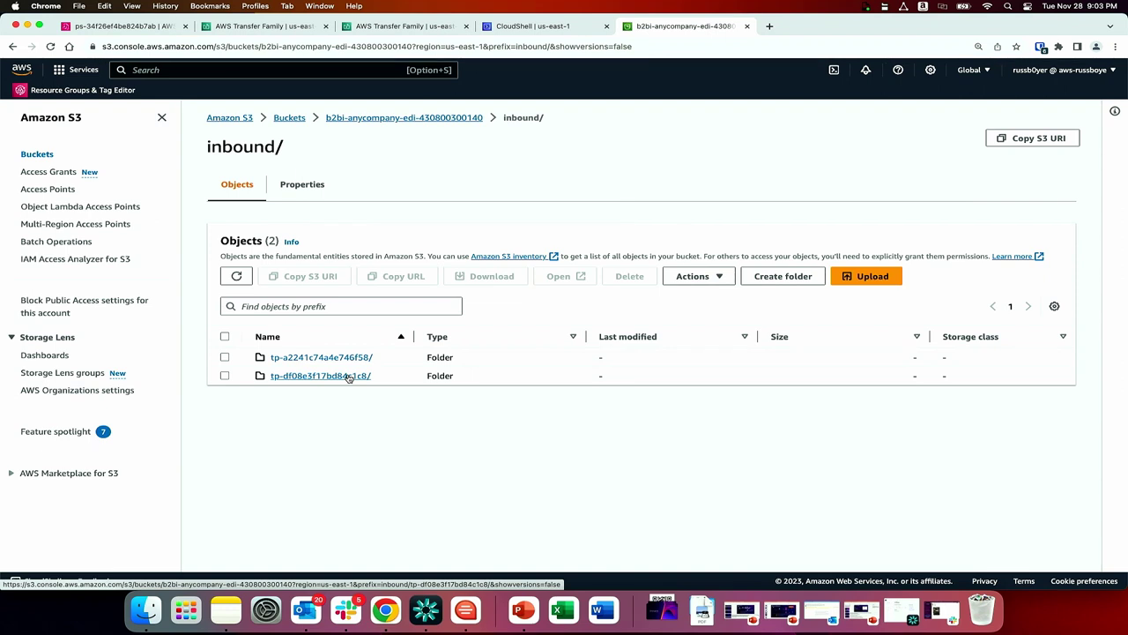
{"action": "left_click", "coordinate": [548, 31]}
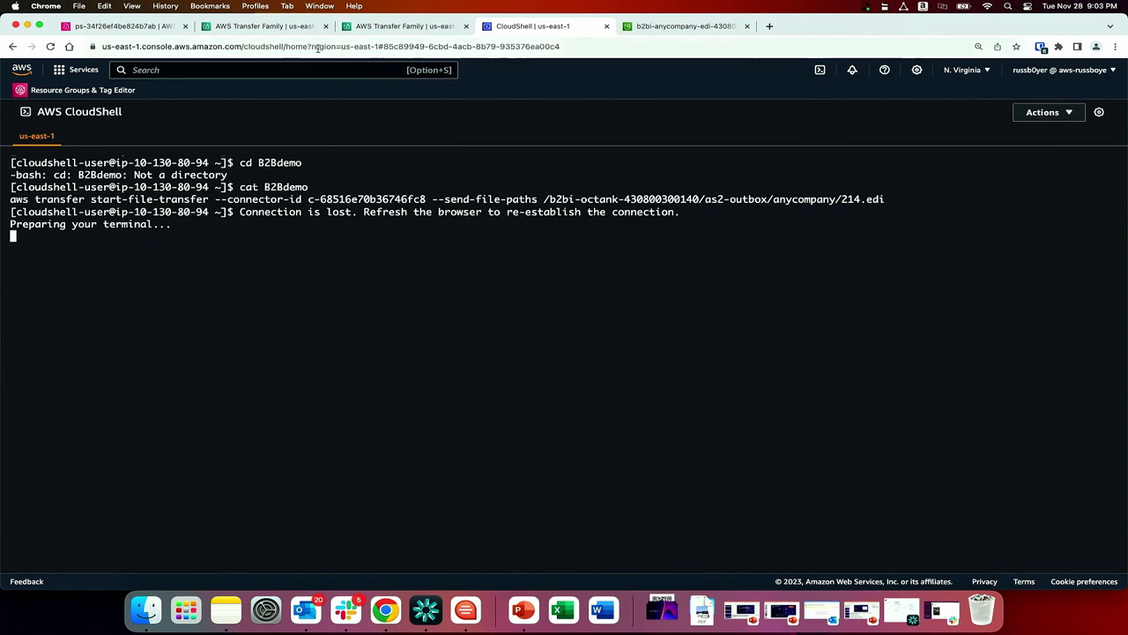
Review the AS2 connector's configuration and the AS2 server's details down to its active agreement.
{"action": "left_click", "coordinate": [265, 27]}
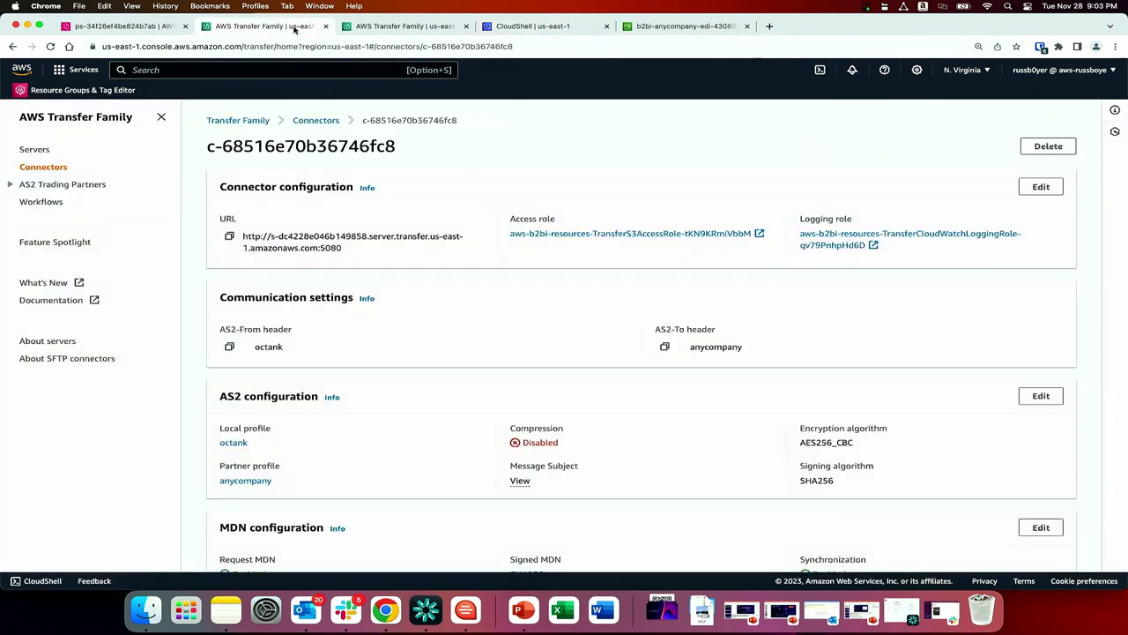
{"action": "scroll", "coordinate": [437, 229], "scroll_direction": "down", "scroll_amount": 1}
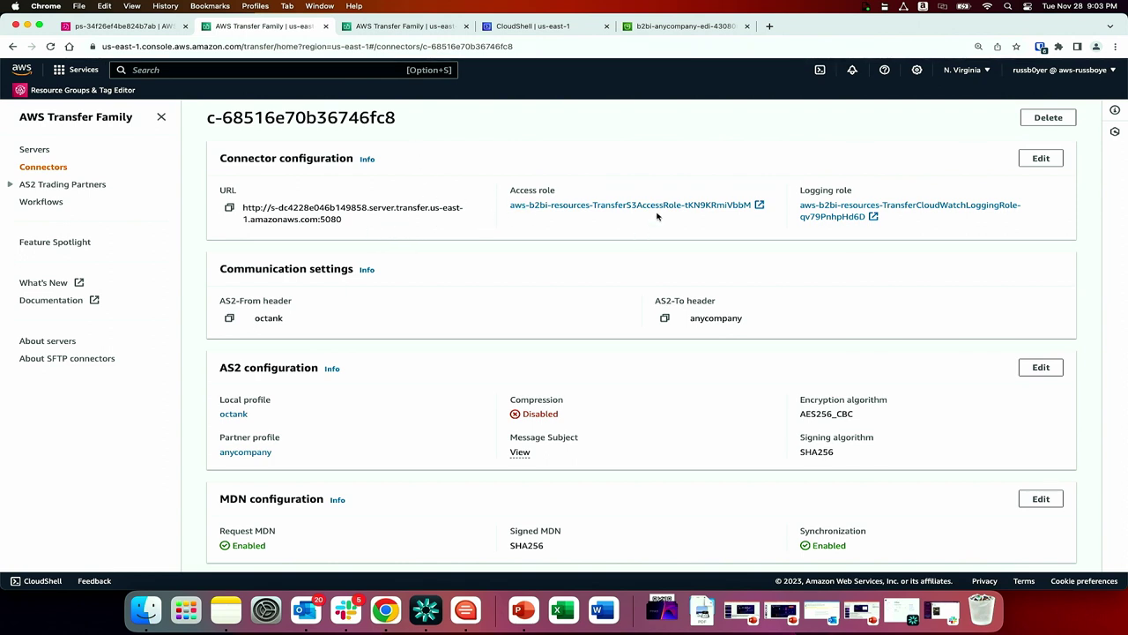
{"action": "left_click", "coordinate": [411, 34]}
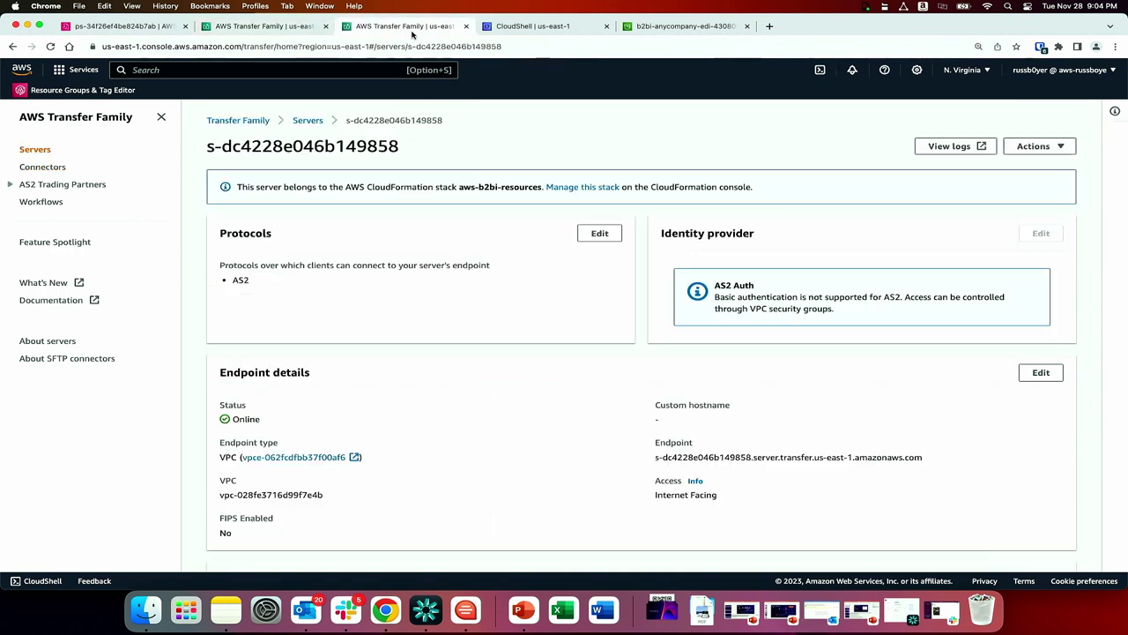
{"action": "scroll", "coordinate": [474, 180], "scroll_direction": "down", "scroll_amount": 1}
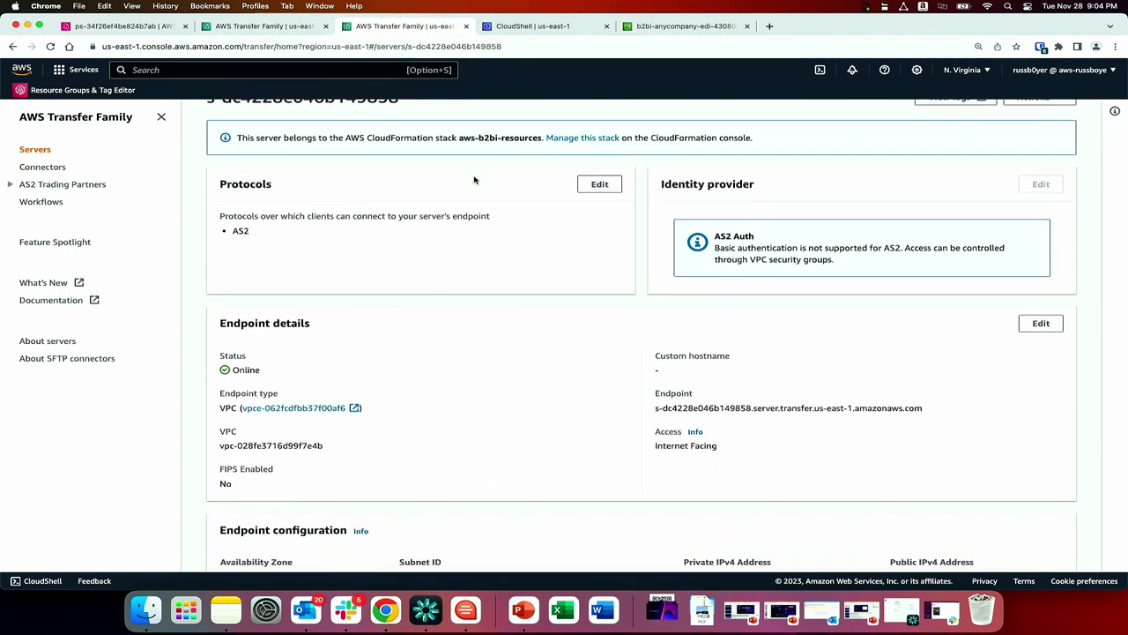
{"action": "scroll", "coordinate": [474, 180], "scroll_direction": "down", "scroll_amount": 10}
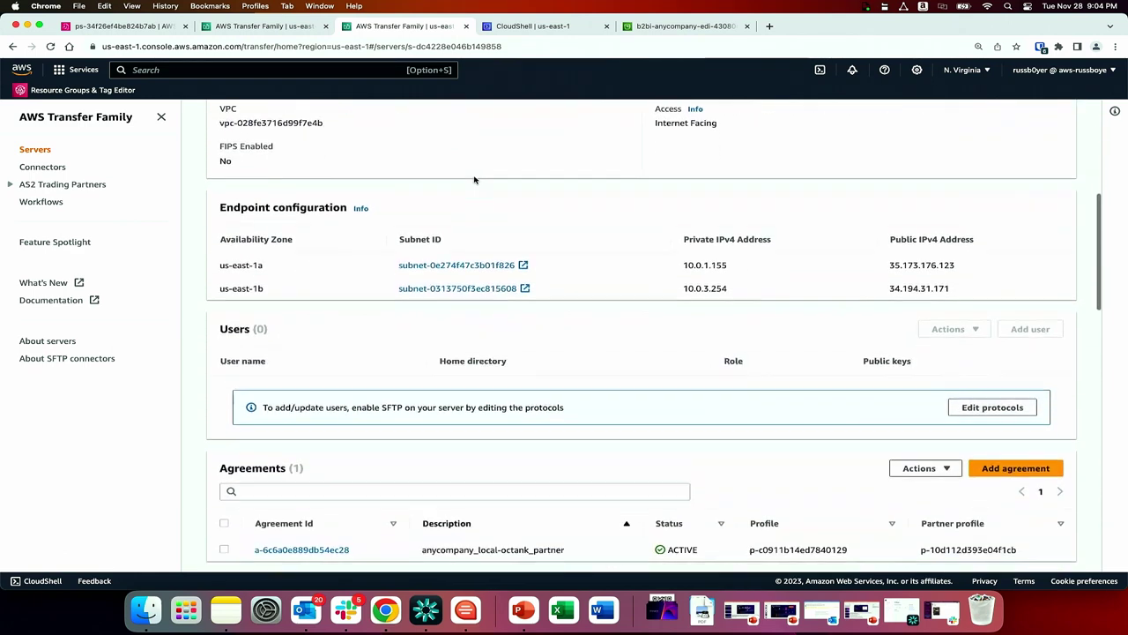
{"action": "scroll", "coordinate": [474, 180], "scroll_direction": "down", "scroll_amount": 1}
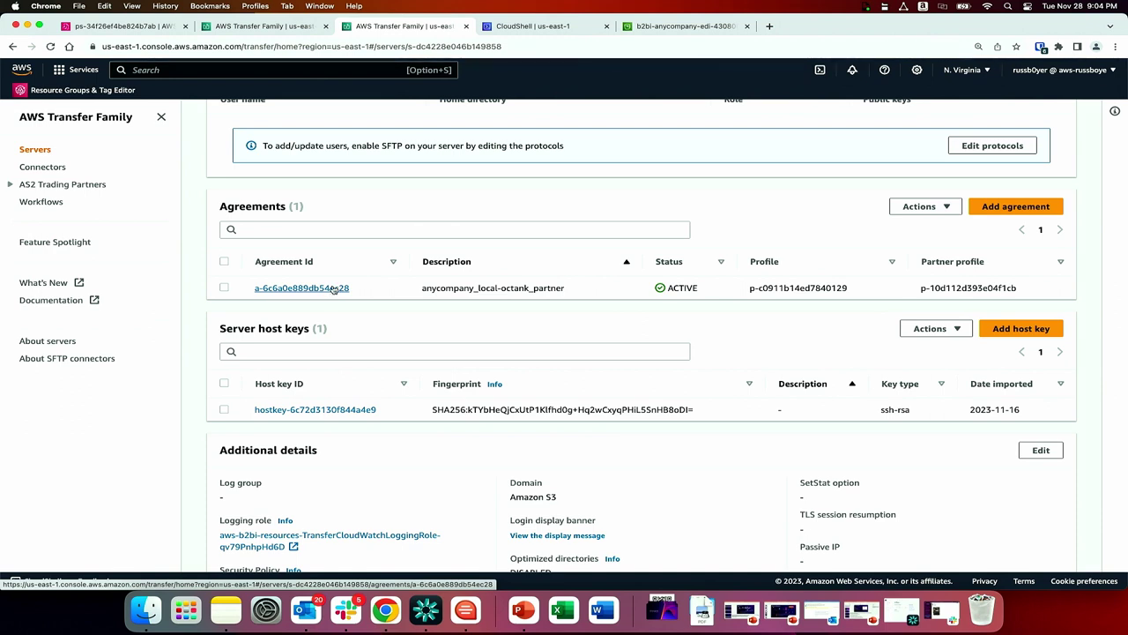
{"action": "left_click", "coordinate": [555, 28]}
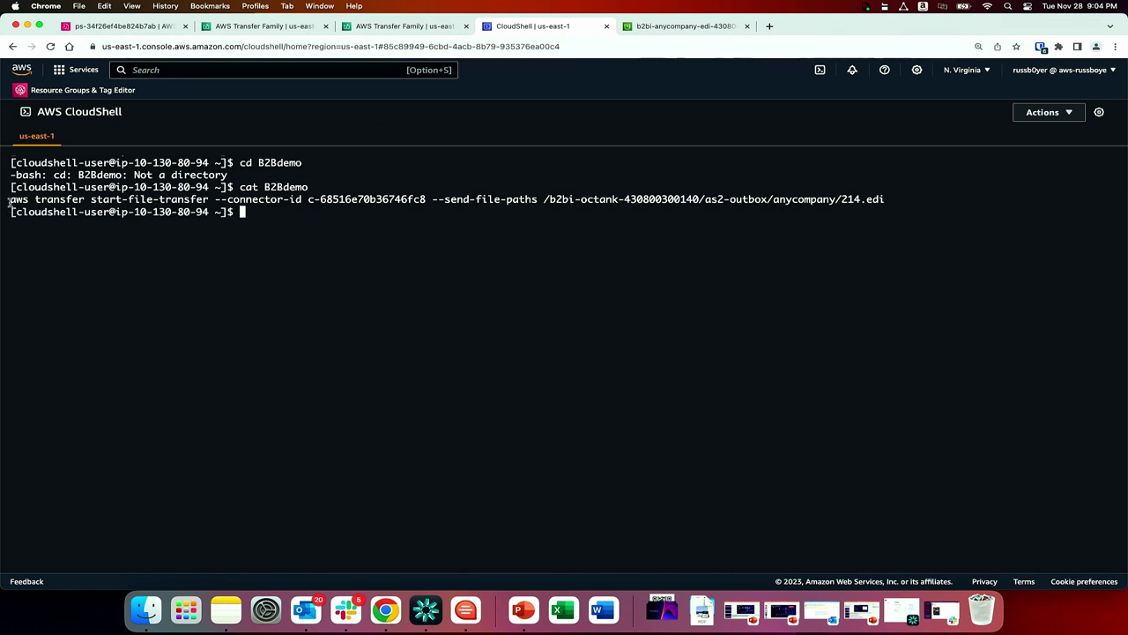
Run the saved aws transfer start-file-transfer command sending 214.edi through the AS2 connector, getting a TransferId.
{"action": "left_click_drag", "start_coordinate": [9, 199], "coordinate": [628, 208]}
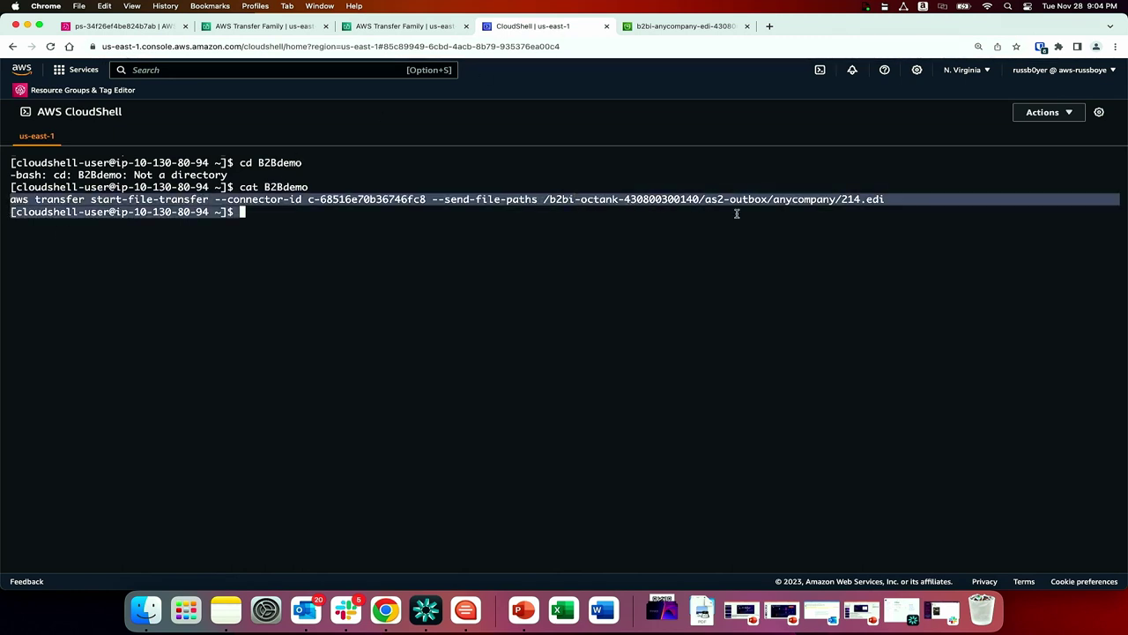
{"action": "left_click_drag", "start_coordinate": [912, 212], "coordinate": [887, 199]}
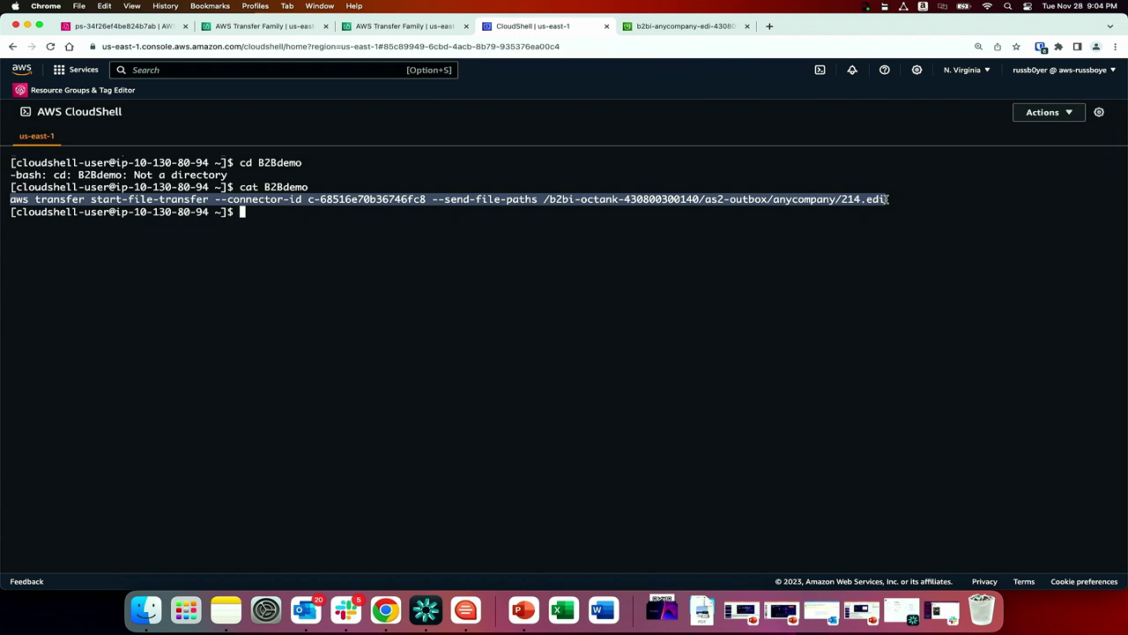
{"action": "key", "text": "super+c"}
{"action": "key", "text": "super+v"}
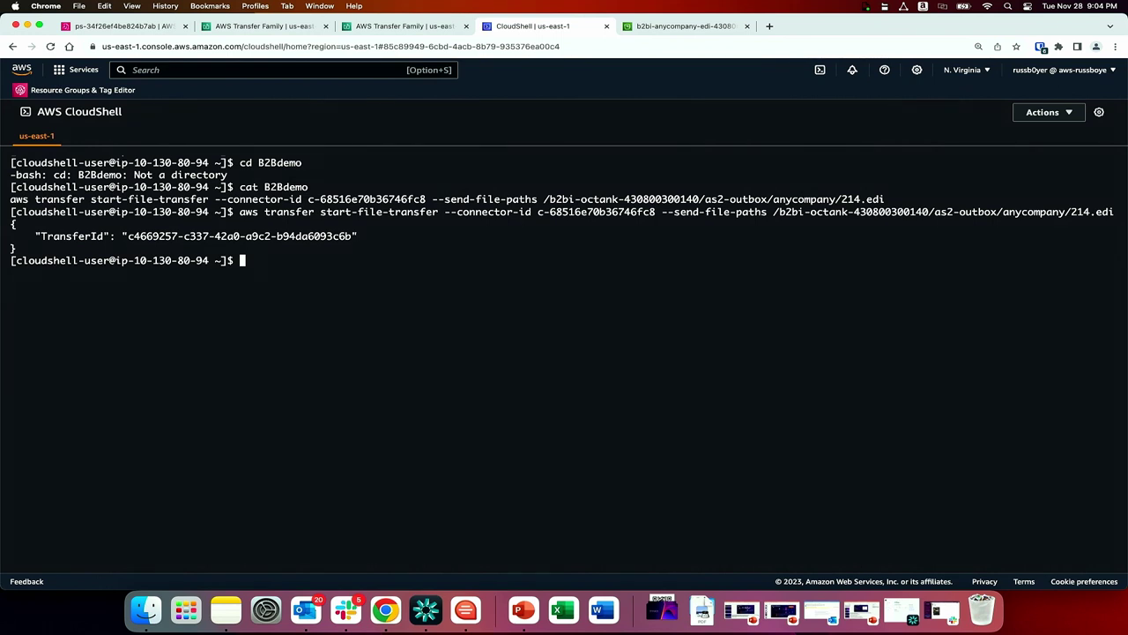
{"action": "left_click", "coordinate": [705, 24]}
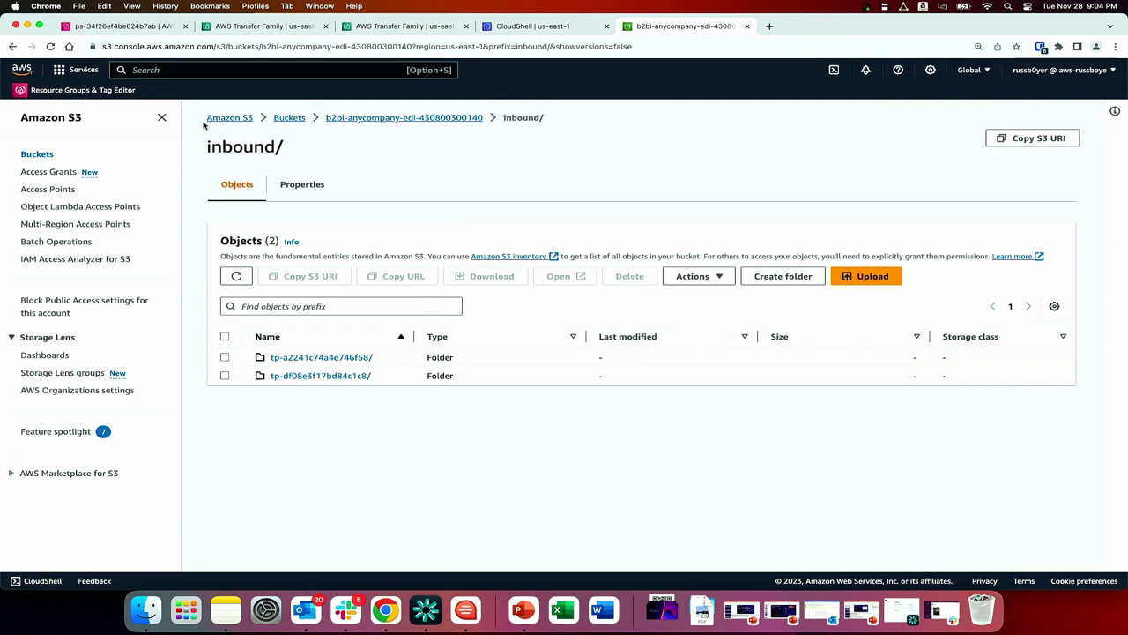
Look up the AnyPartnerDemo partnership's trading partner ID in B2B Data Interchange.
{"action": "left_click", "coordinate": [146, 28]}
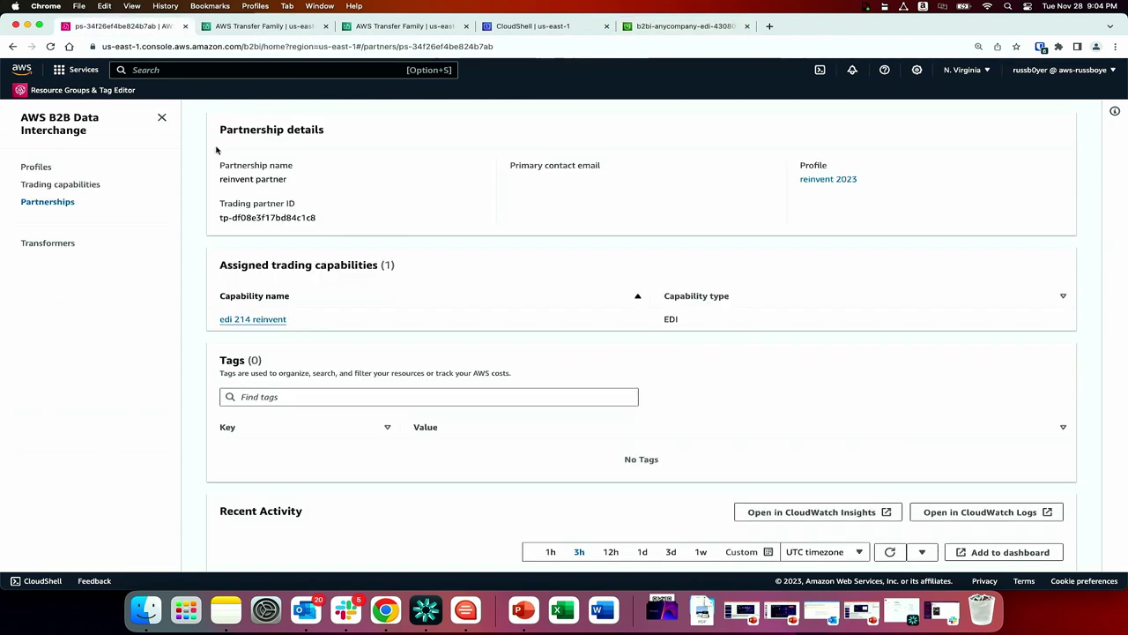
{"action": "scroll", "coordinate": [216, 150], "scroll_direction": "up", "scroll_amount": 2}
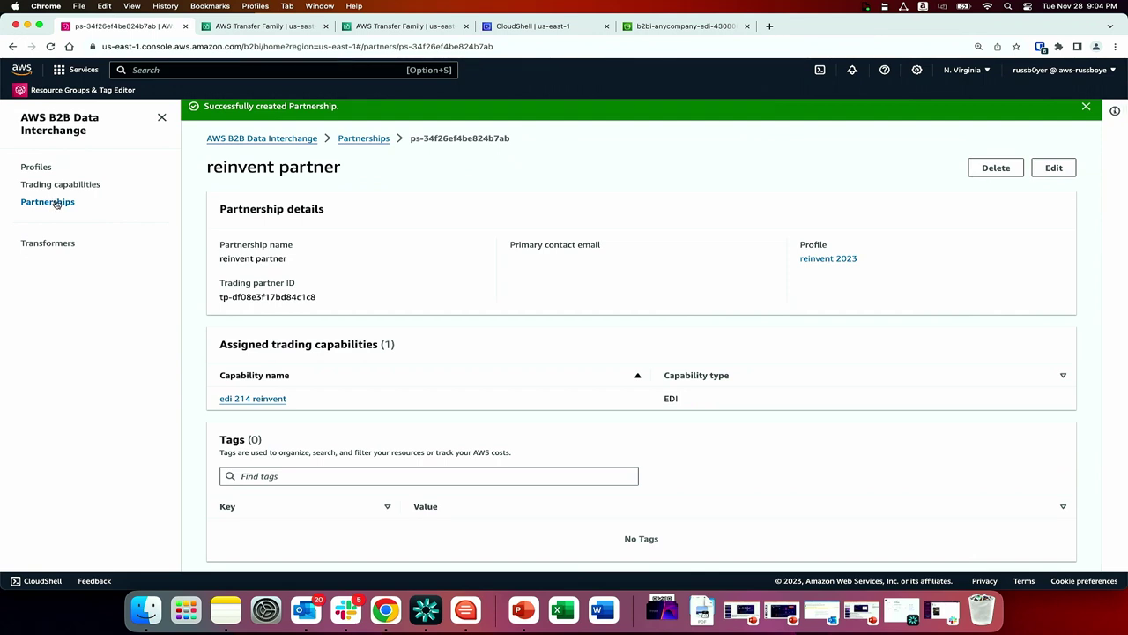
{"action": "left_click", "coordinate": [51, 202]}
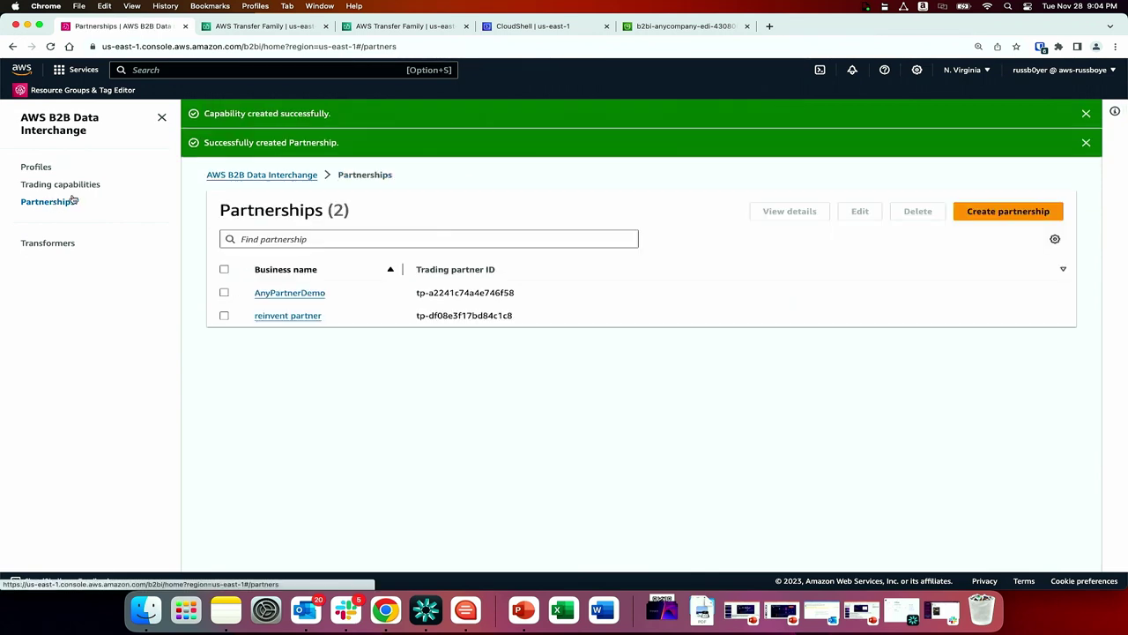
{"action": "left_click", "coordinate": [304, 296]}
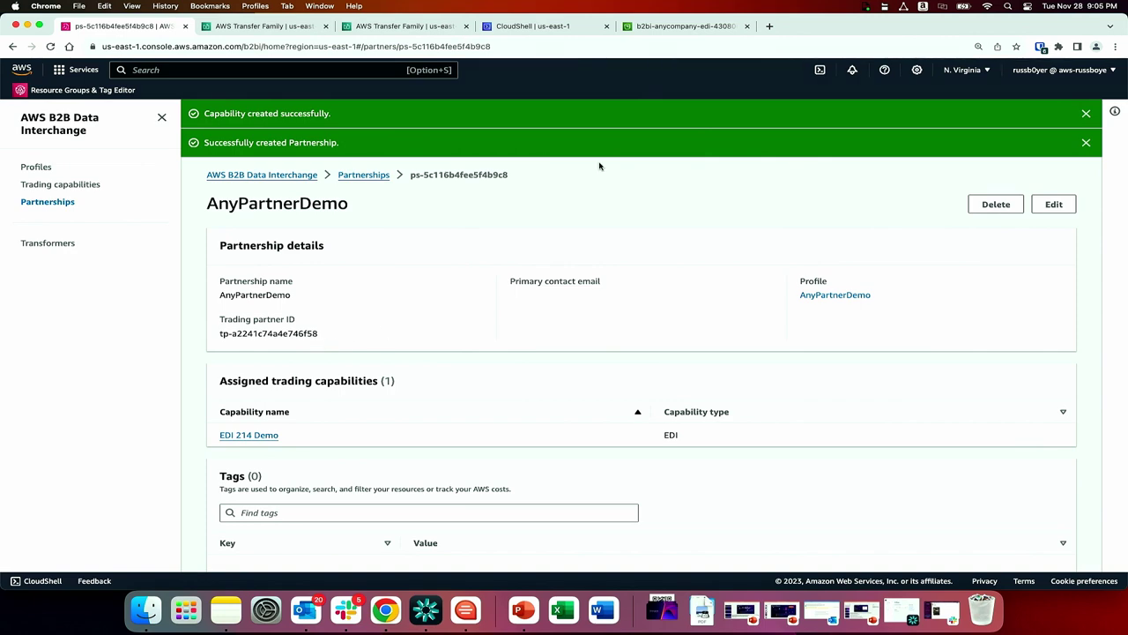
{"action": "left_click", "coordinate": [657, 26]}
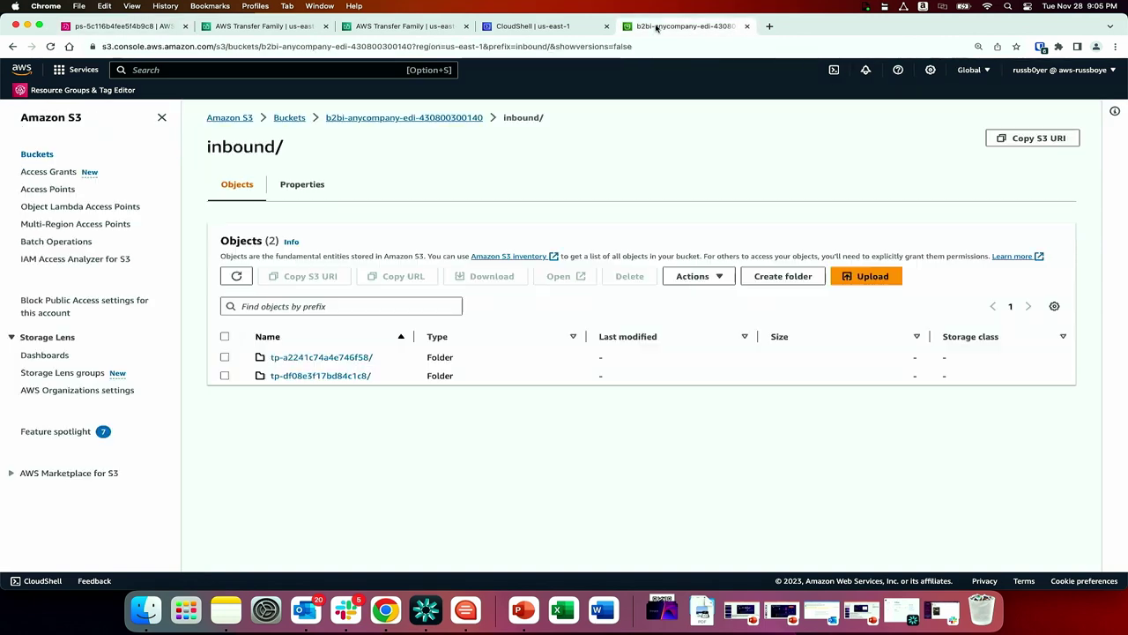
Open the details of the third 208.0 B JSON object in outbound/tp-a2241c74a4e746f58/.
{"action": "left_click", "coordinate": [361, 359]}
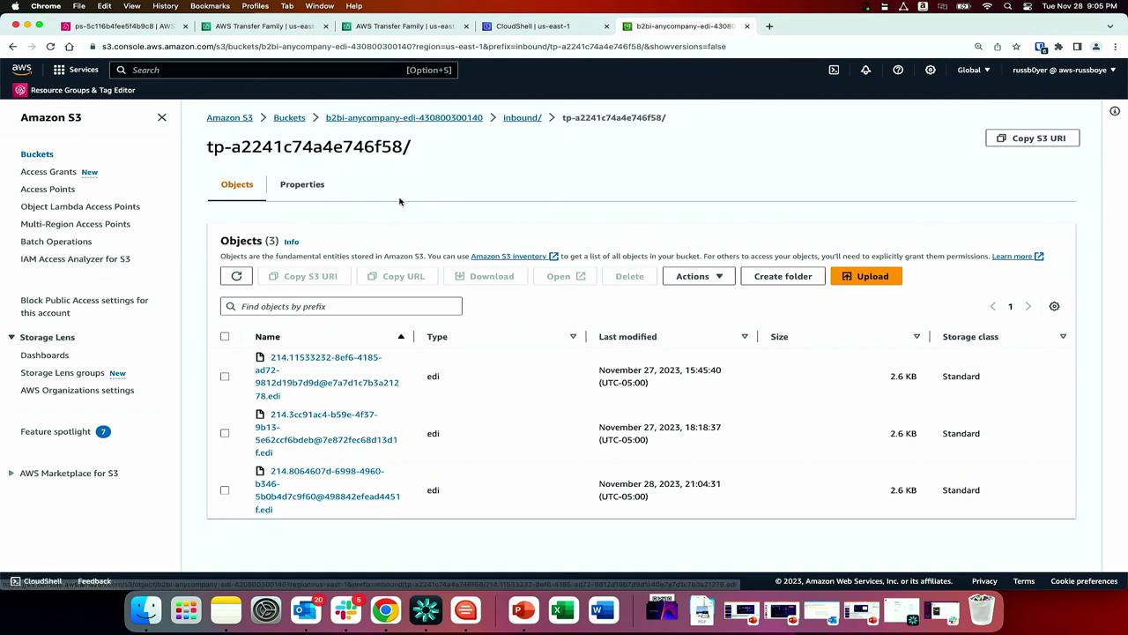
{"action": "left_click", "coordinate": [460, 117]}
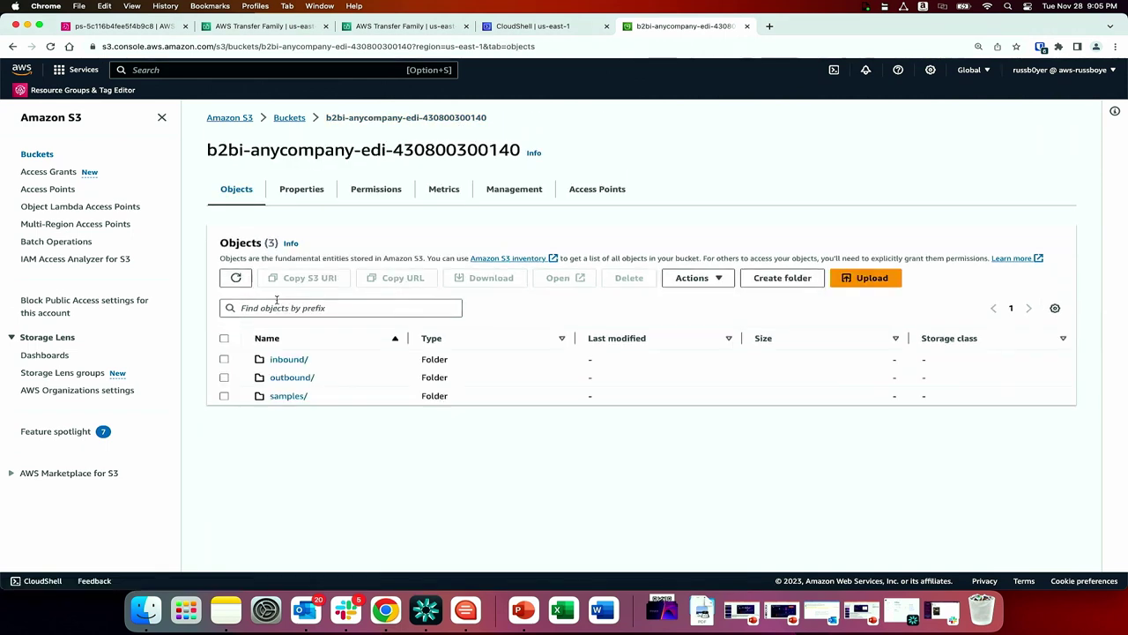
{"action": "left_click", "coordinate": [288, 379]}
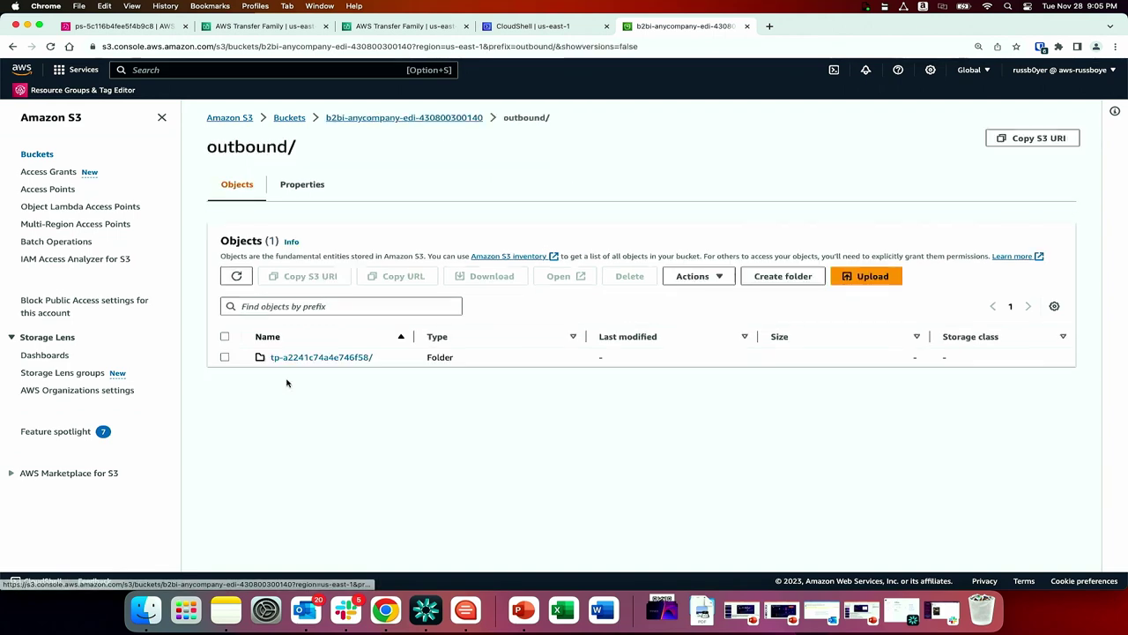
{"action": "left_click", "coordinate": [360, 357]}
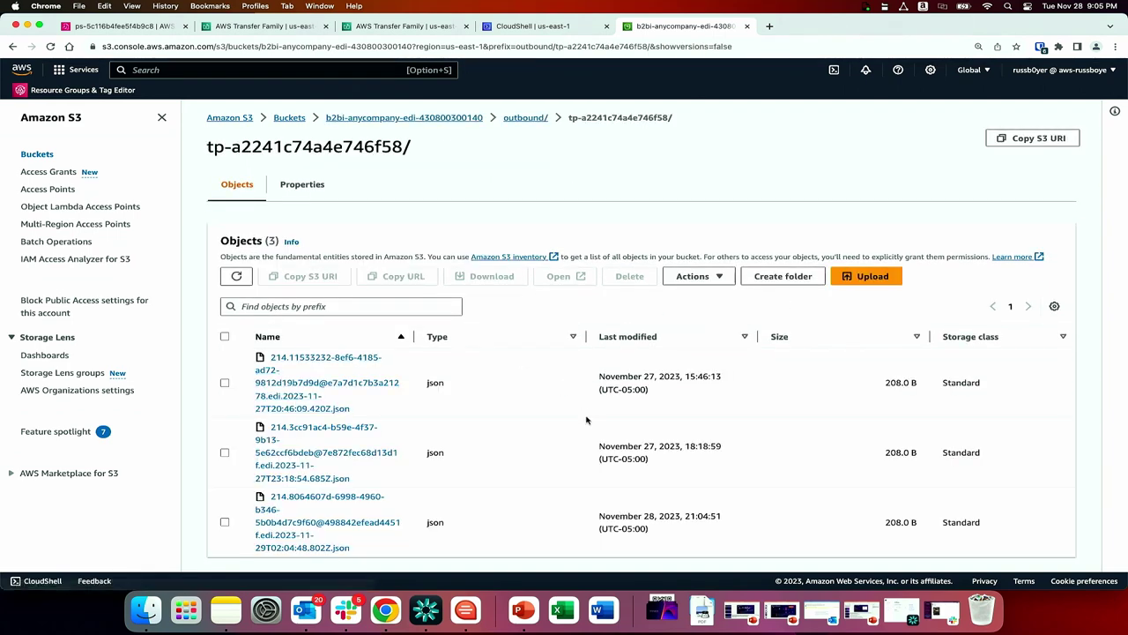
{"action": "scroll", "coordinate": [586, 420], "scroll_direction": "down", "scroll_amount": 1}
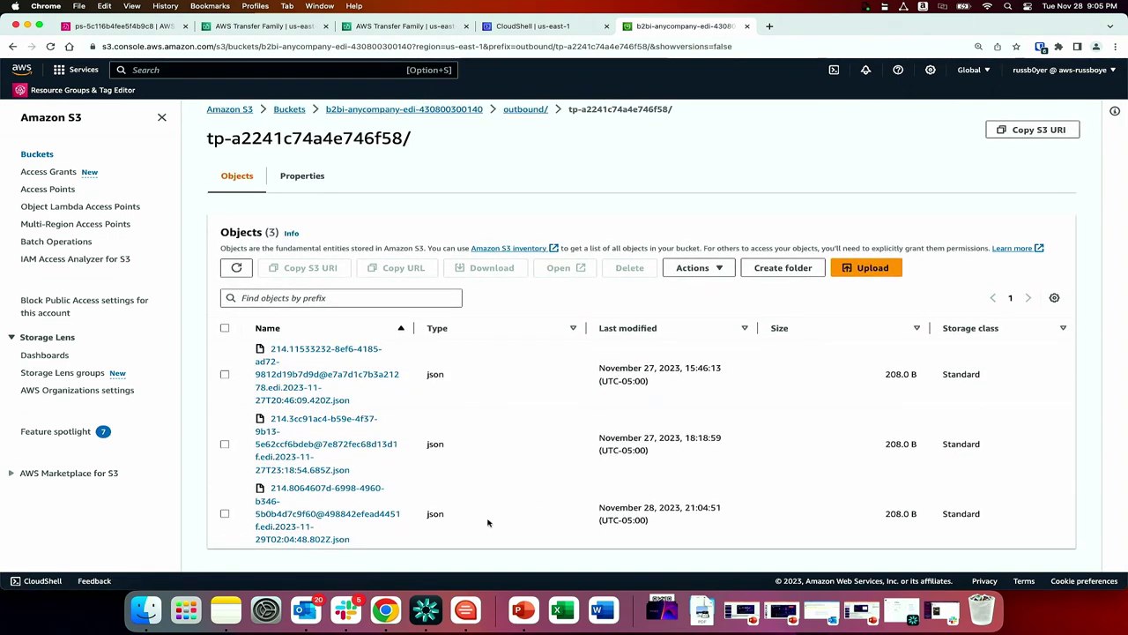
{"action": "left_click", "coordinate": [302, 521]}
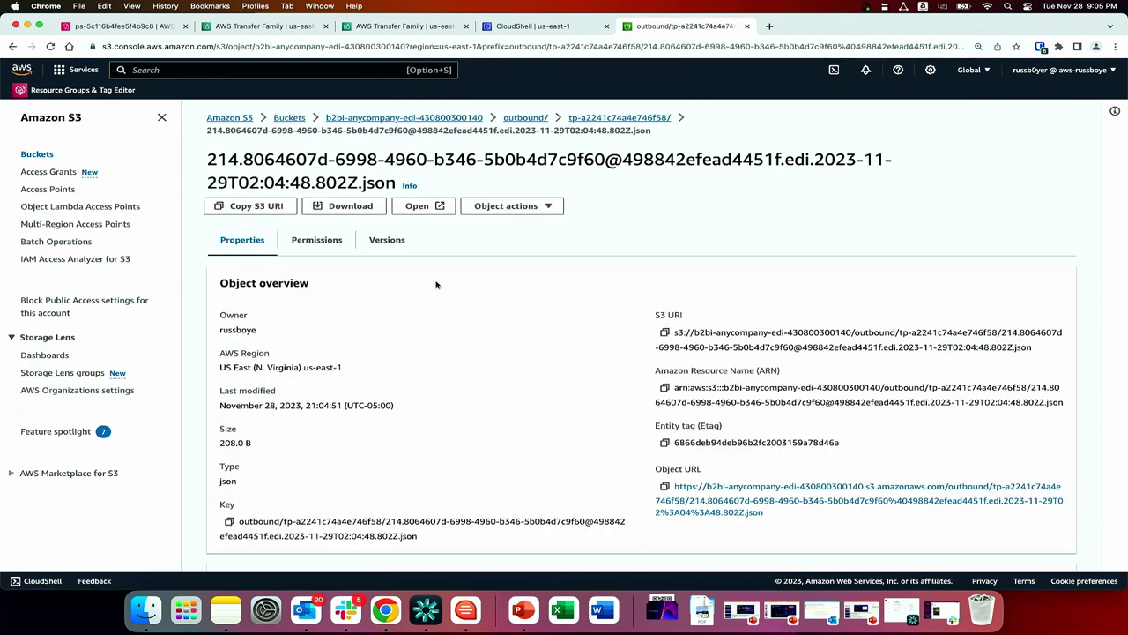
Download the transformed JSON shipment record and read it in Firefox zoomed to 120%.
{"action": "left_click", "coordinate": [360, 213]}
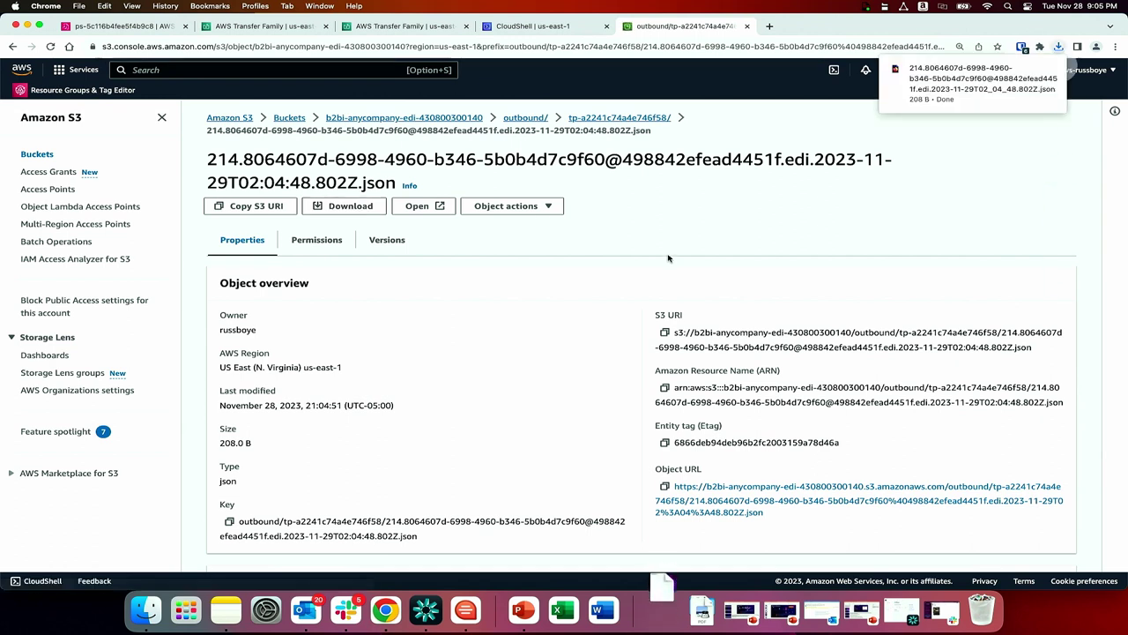
{"action": "left_click", "coordinate": [1022, 87]}
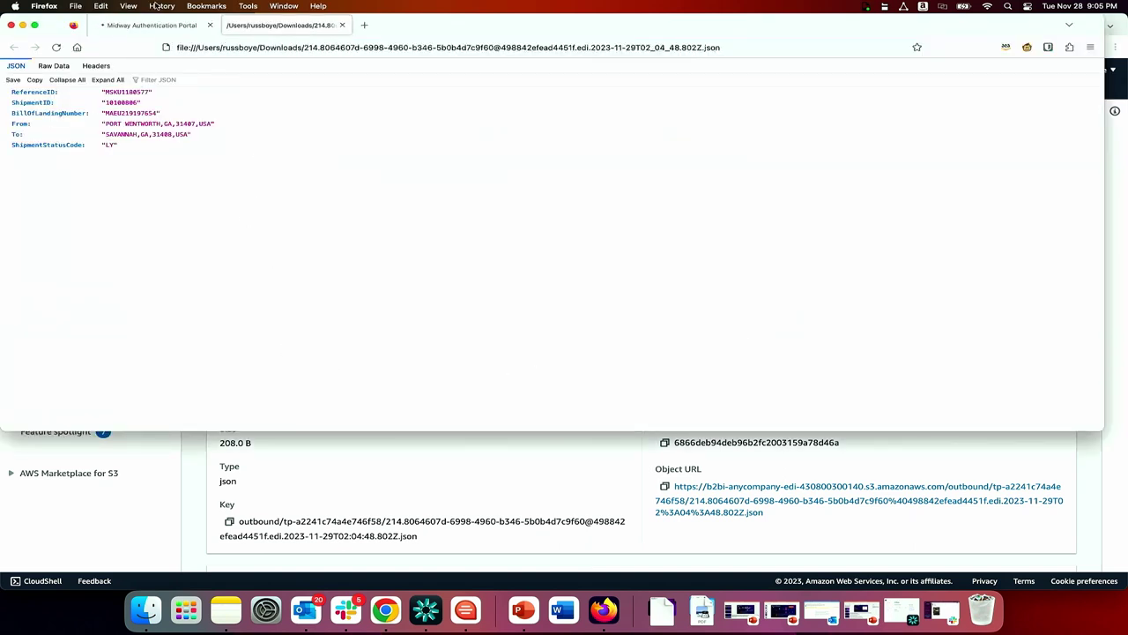
{"action": "left_click", "coordinate": [128, 6]}
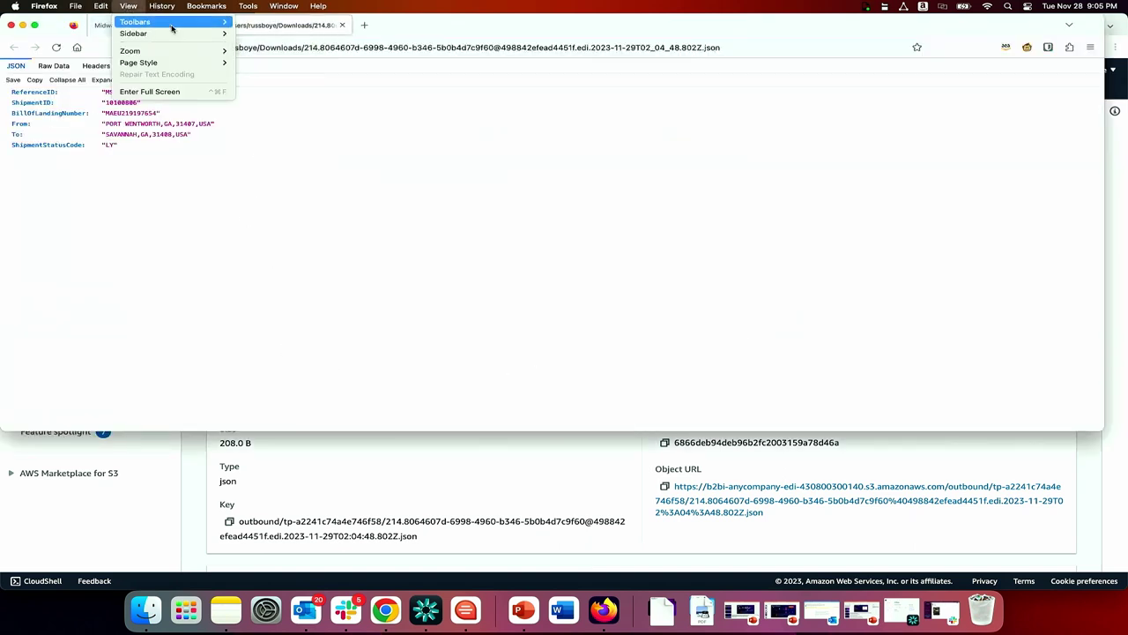
{"action": "mouse_move", "coordinate": [186, 58]}
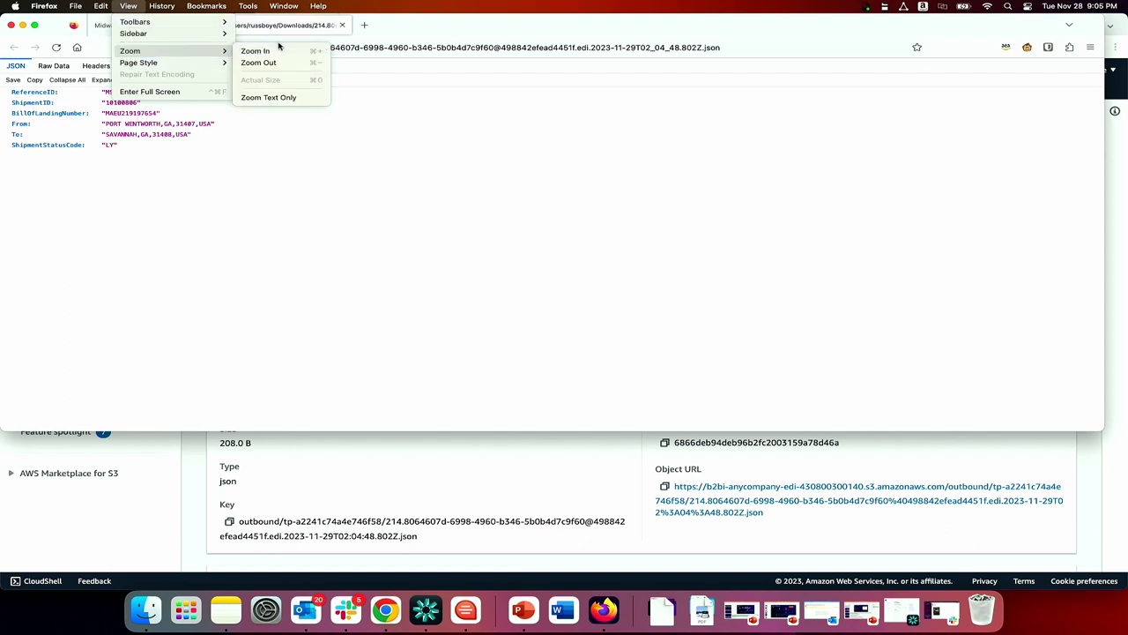
{"action": "left_click", "coordinate": [281, 52]}
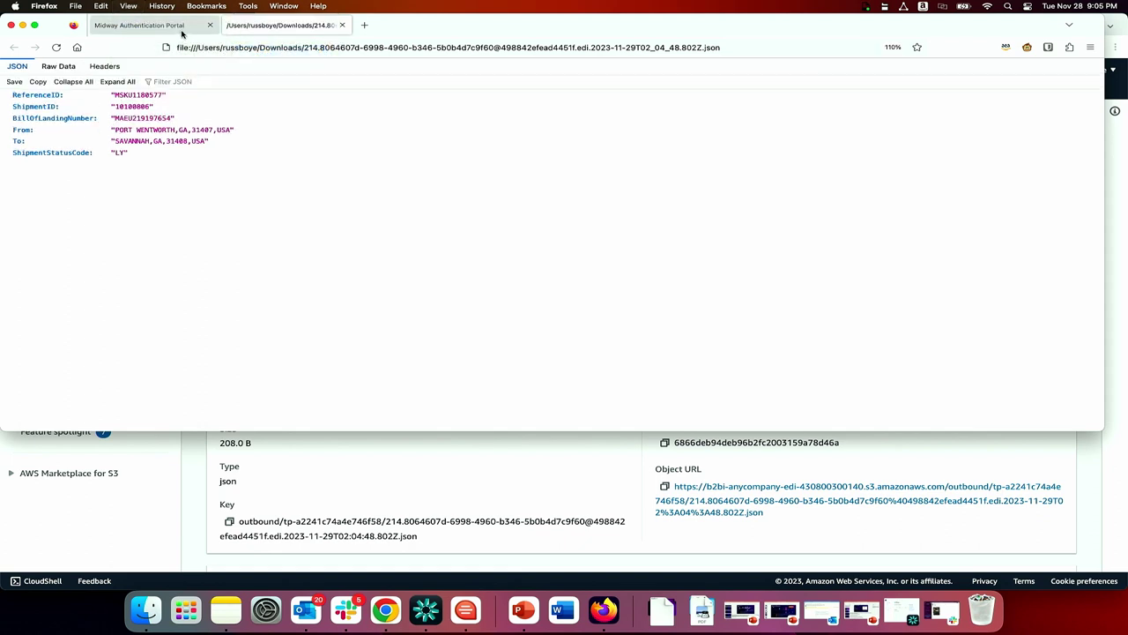
{"action": "left_click", "coordinate": [128, 6]}
{"action": "mouse_move", "coordinate": [186, 49]}
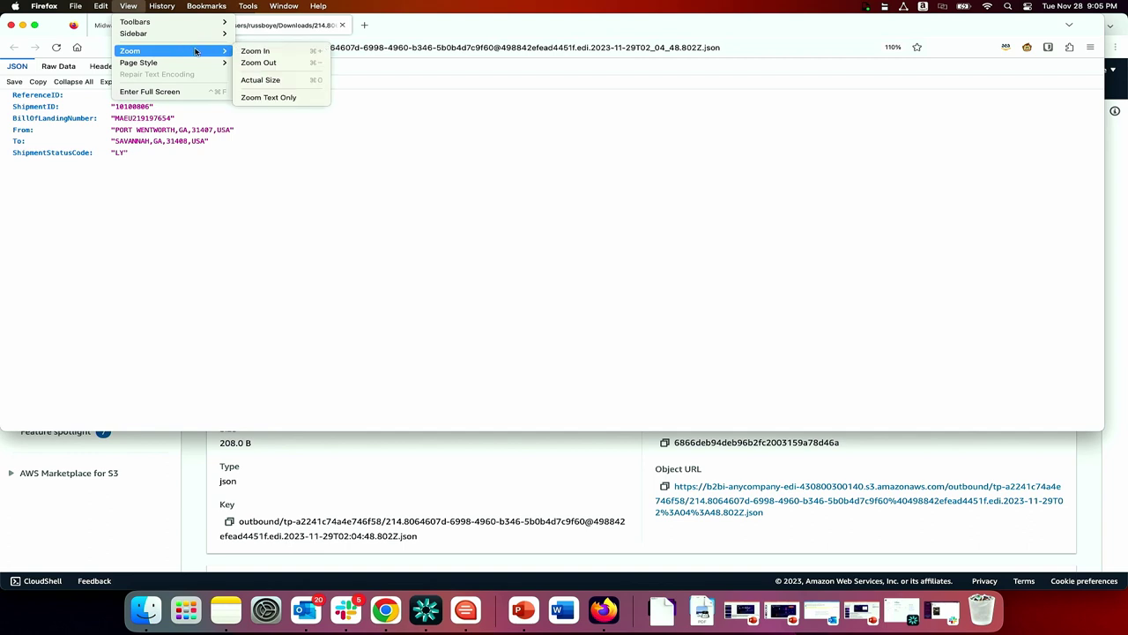
{"action": "left_click", "coordinate": [250, 50]}
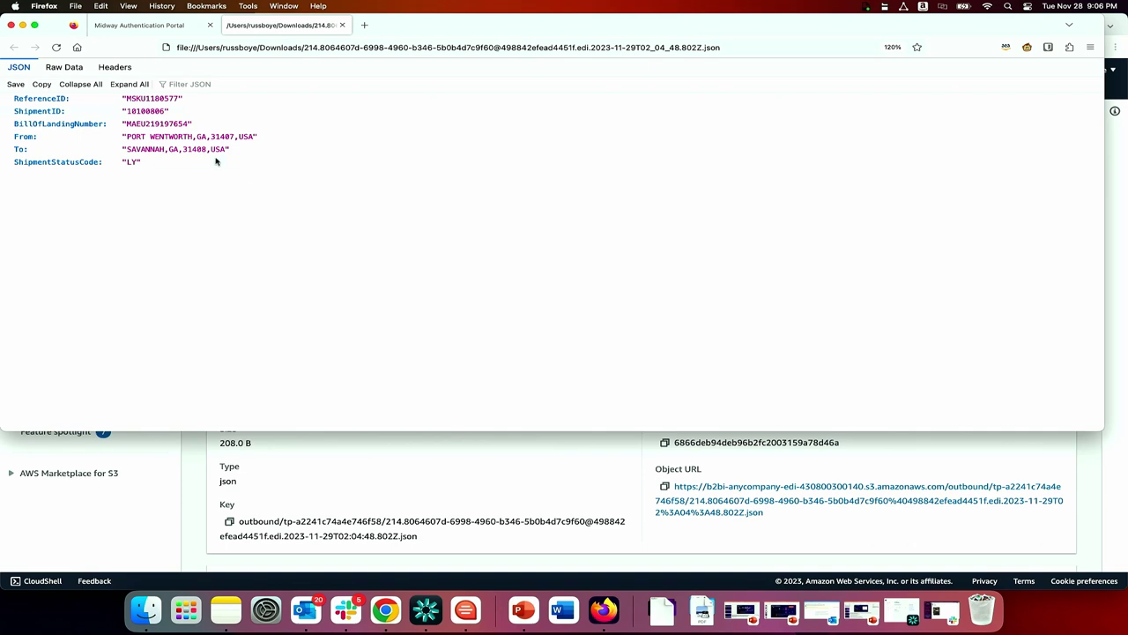
{"action": "left_click", "coordinate": [24, 26]}
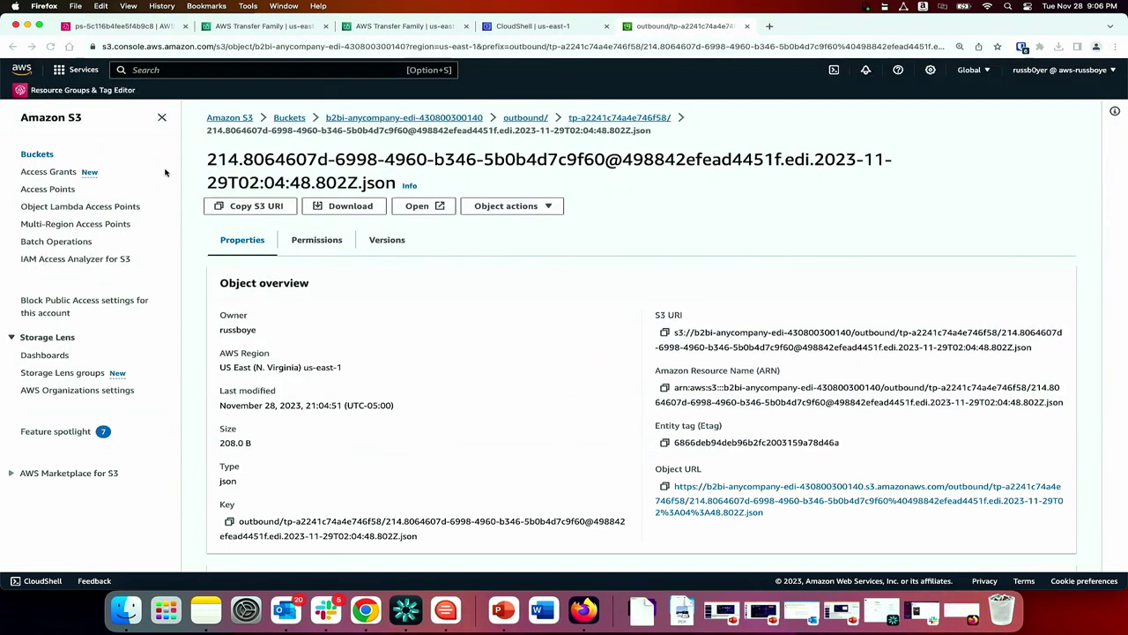
Expand the CAPABILITY_MATCHED entry, row 6, in AnyPartnerDemo's Recent Activity log.
{"action": "left_click", "coordinate": [129, 28]}
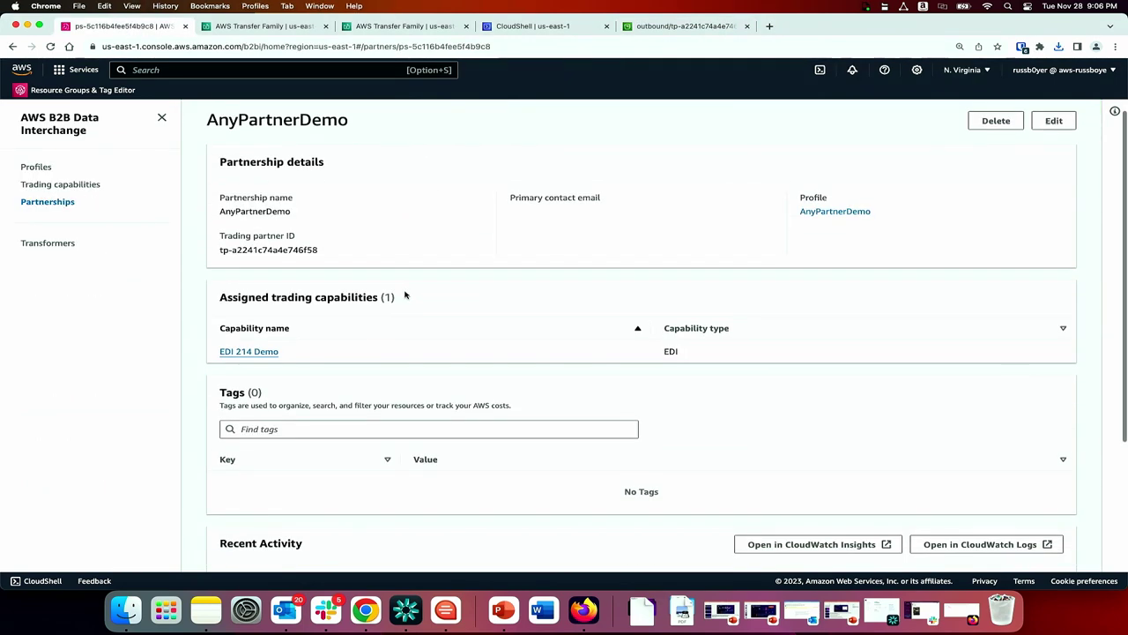
{"action": "scroll", "coordinate": [406, 294], "scroll_direction": "down", "scroll_amount": 5}
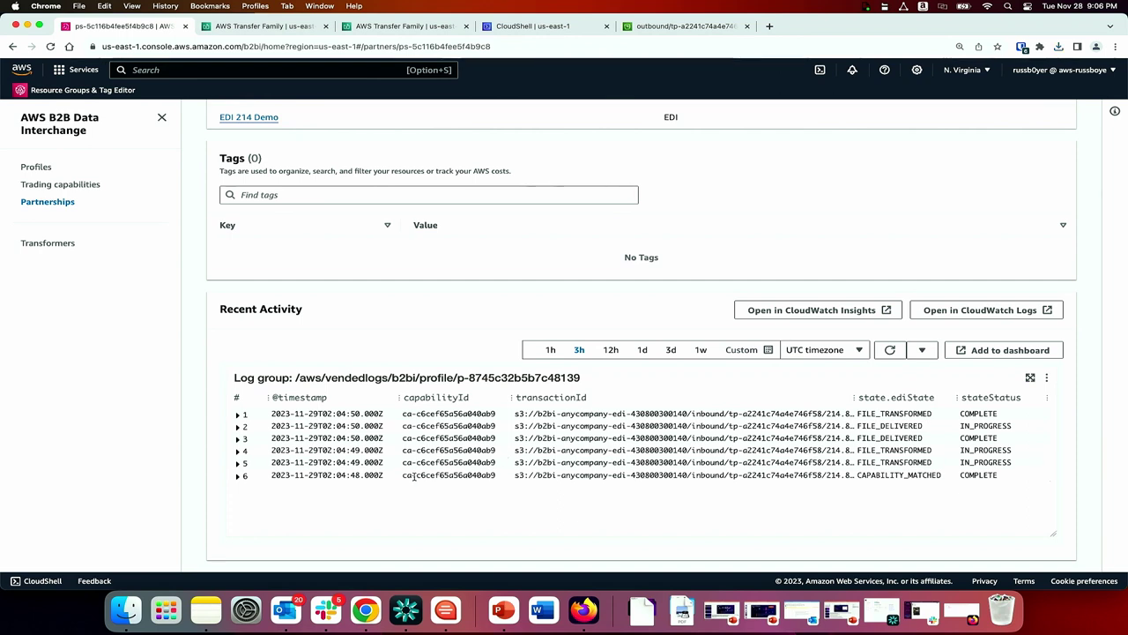
{"action": "left_click", "coordinate": [237, 477]}
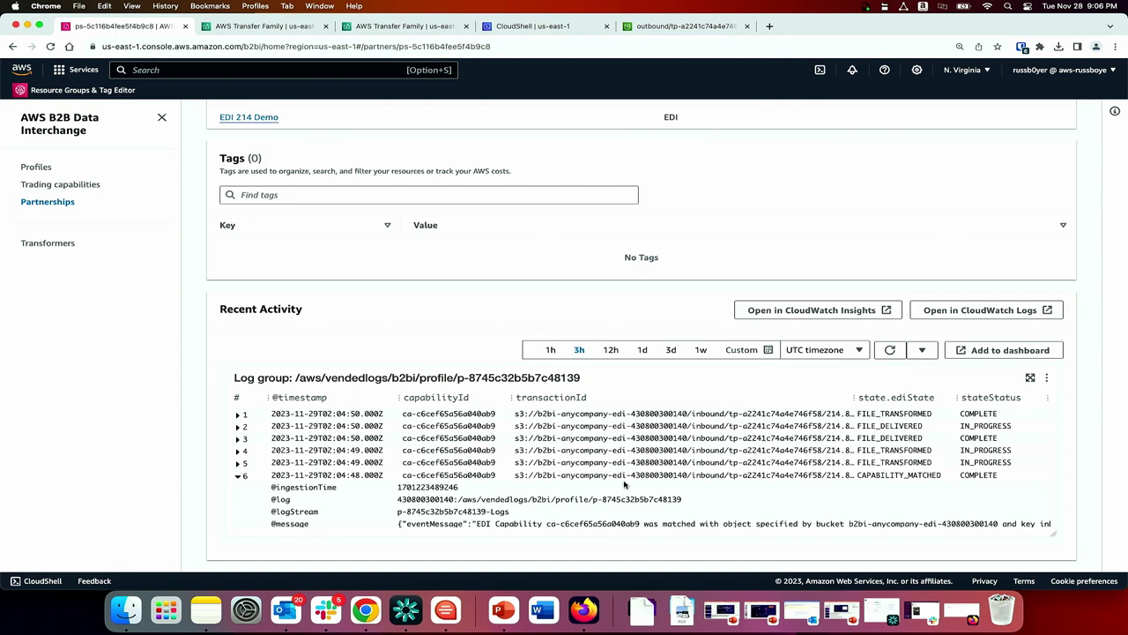
{"action": "scroll", "coordinate": [798, 509], "scroll_direction": "down", "scroll_amount": 2}
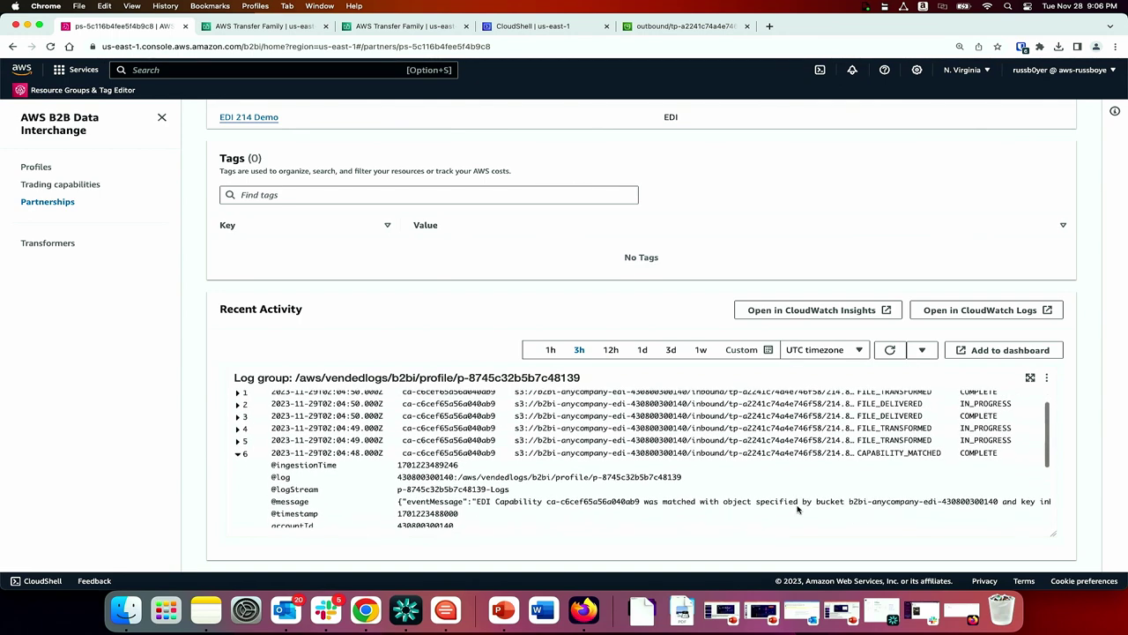
{"action": "scroll", "coordinate": [798, 508], "scroll_direction": "up", "scroll_amount": 2}
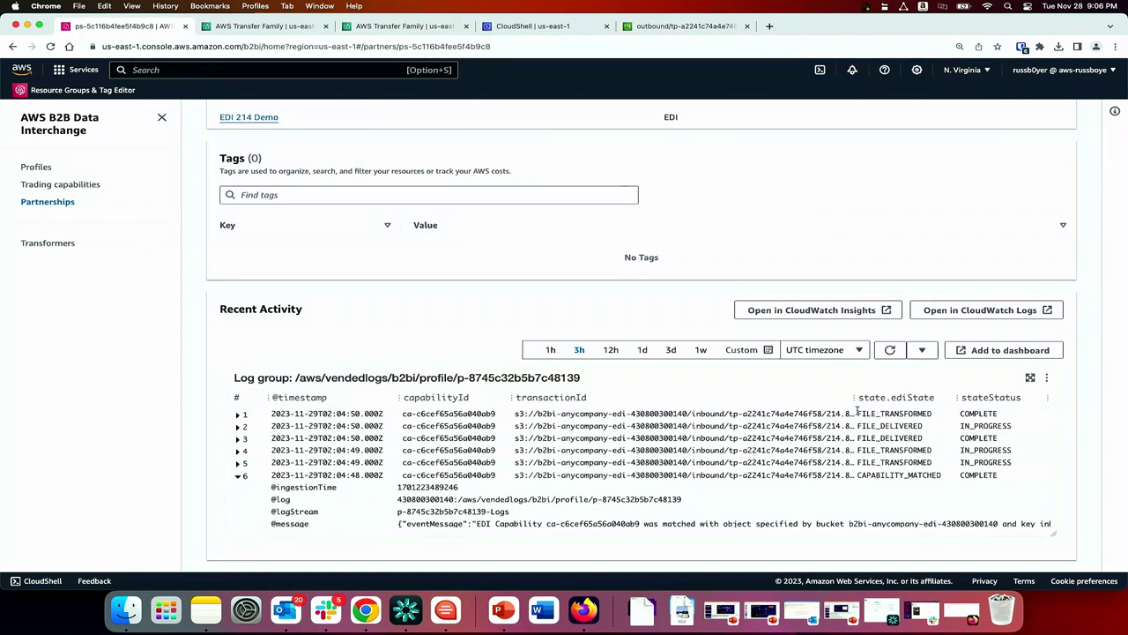
Run the trading partner's log query in CloudWatch Logs Insights, matching 42 records.
{"action": "left_click", "coordinate": [835, 319]}
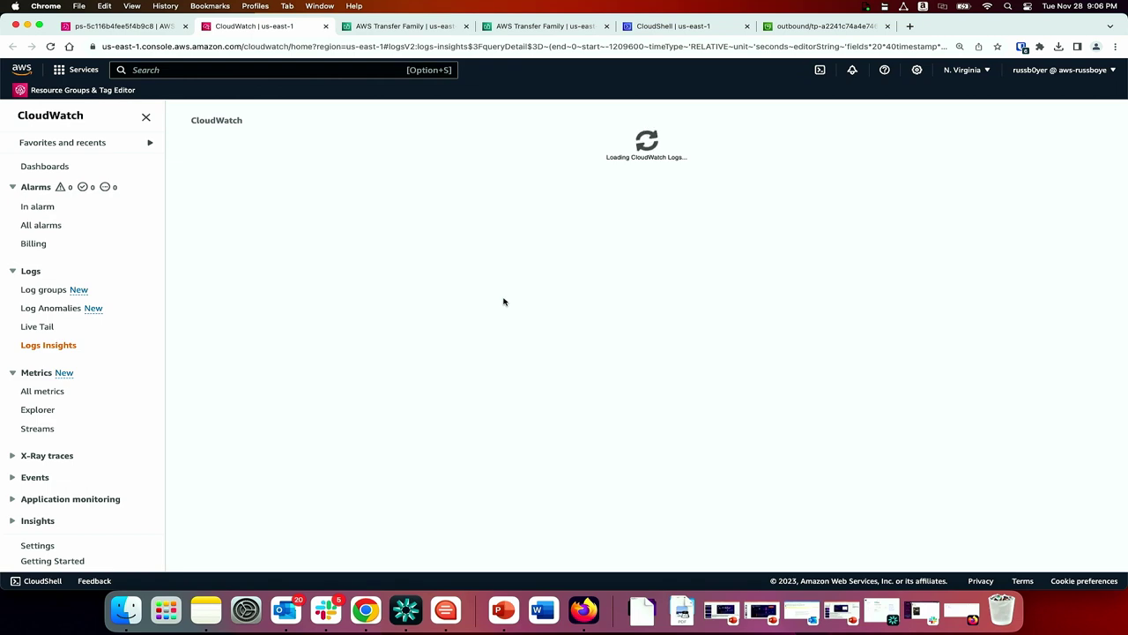
{"action": "left_click", "coordinate": [245, 333]}
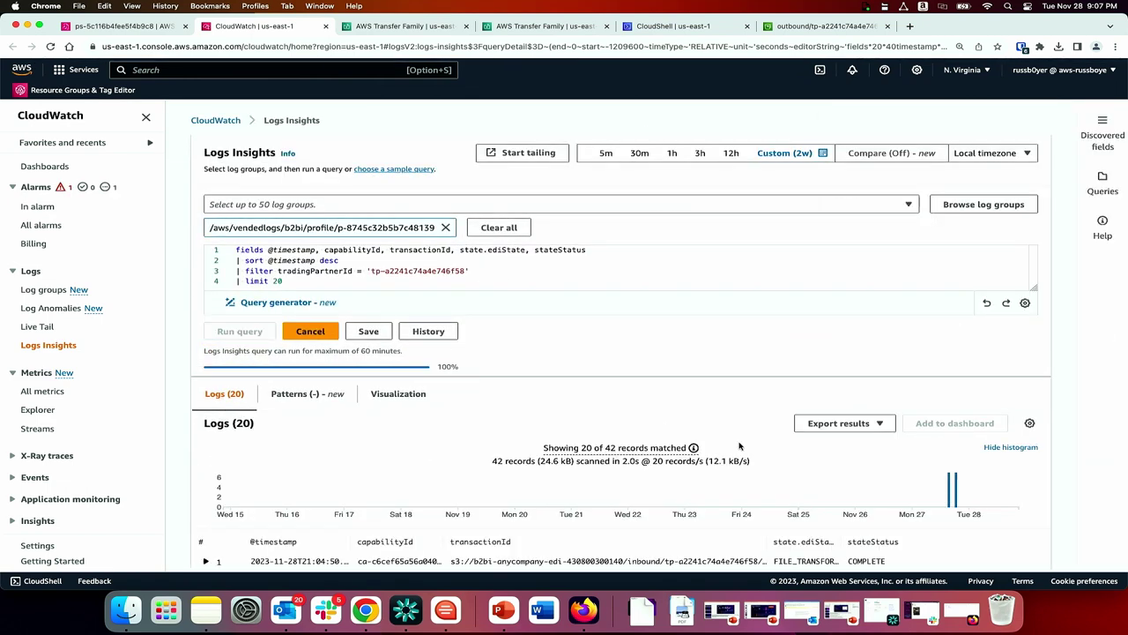
{"action": "scroll", "coordinate": [739, 447], "scroll_direction": "down", "scroll_amount": 8}
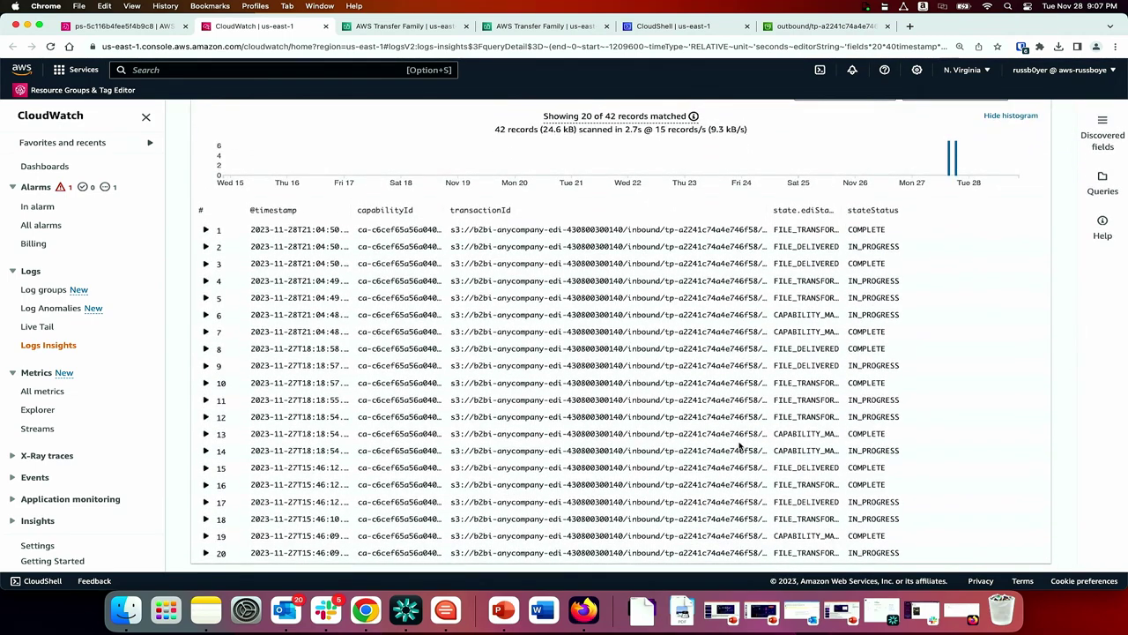
{"action": "key", "text": "ctrl+shift+Tab"}
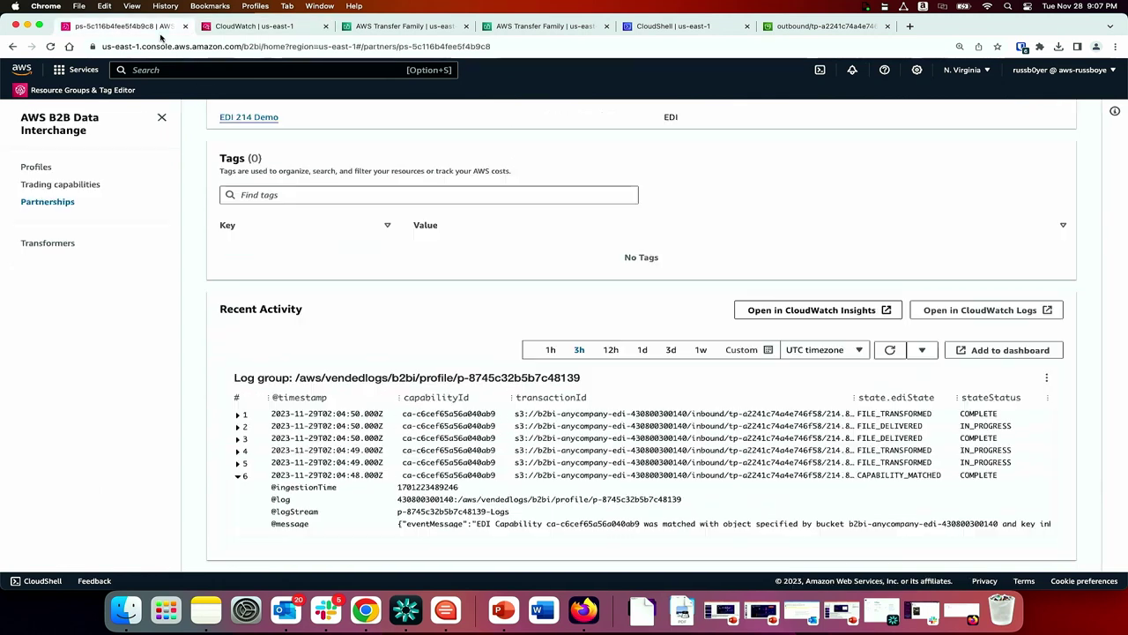
Open the partner's CloudWatch log group and expand the second capability-match event.
{"action": "left_click", "coordinate": [989, 310]}
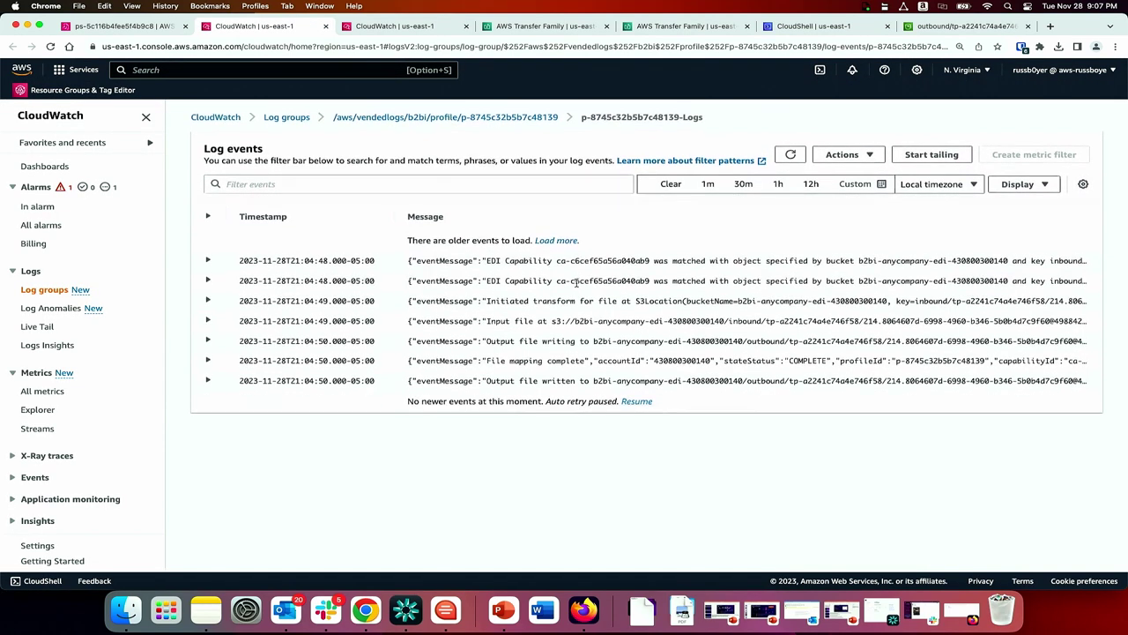
{"action": "left_click", "coordinate": [209, 284]}
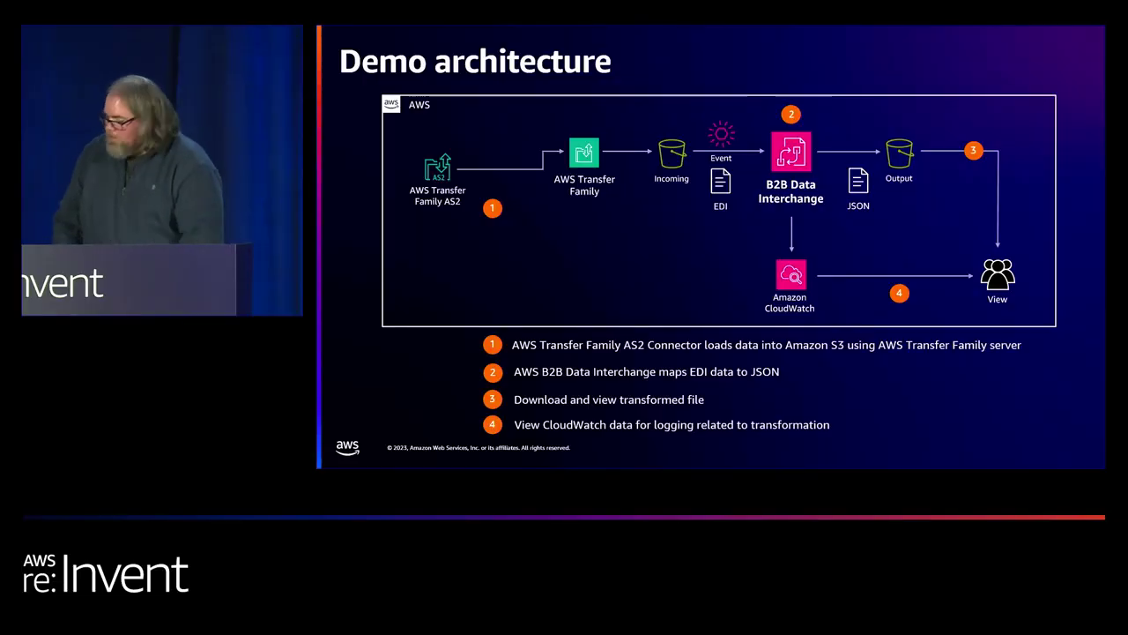
{"action": "key", "text": "Right"}
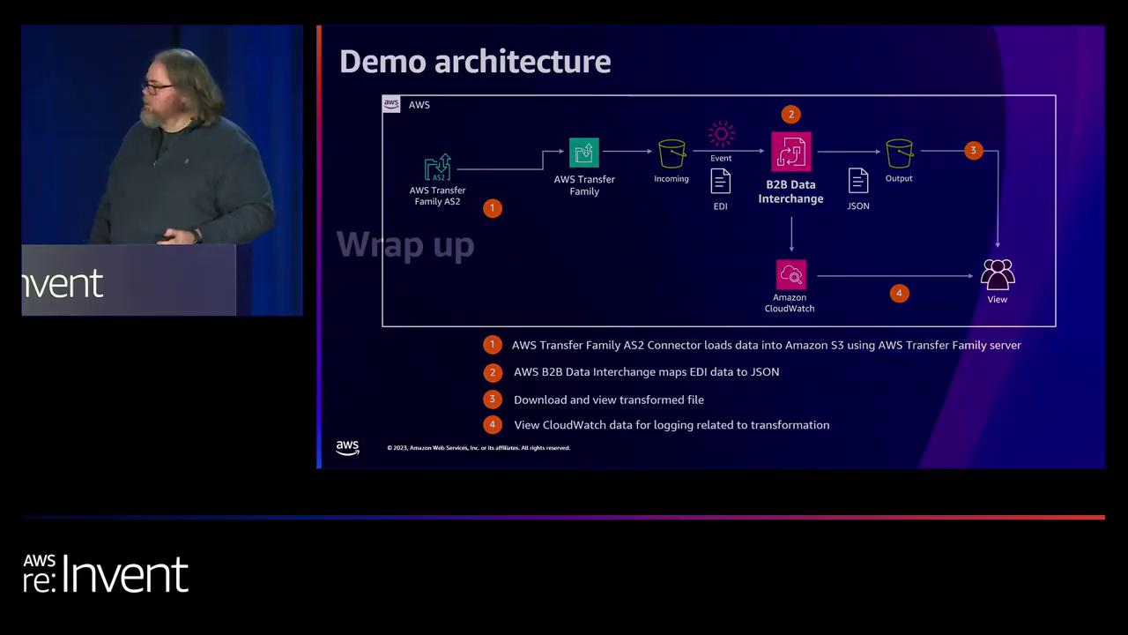